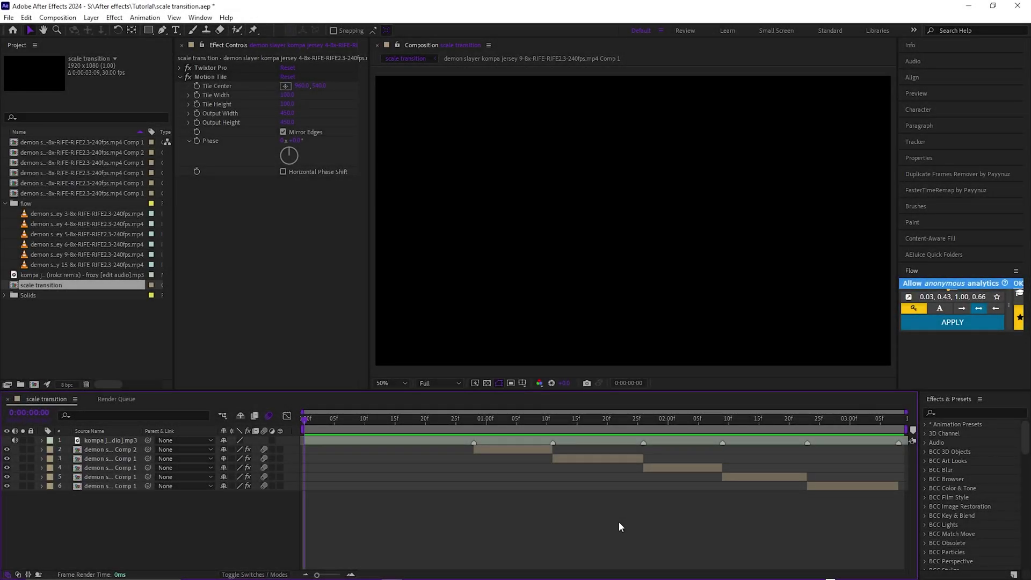
Play the composition from 0:00:00:25 to preview the clips against the audio
{"action": "left_click", "coordinate": [456, 419]}
{"action": "key", "text": "space"}
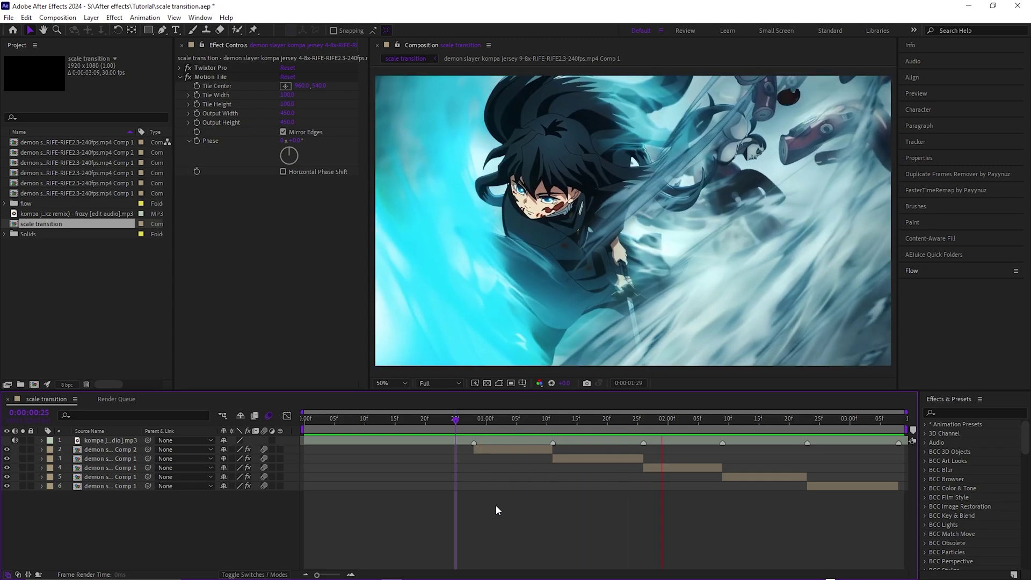
{"action": "key", "text": "space"}
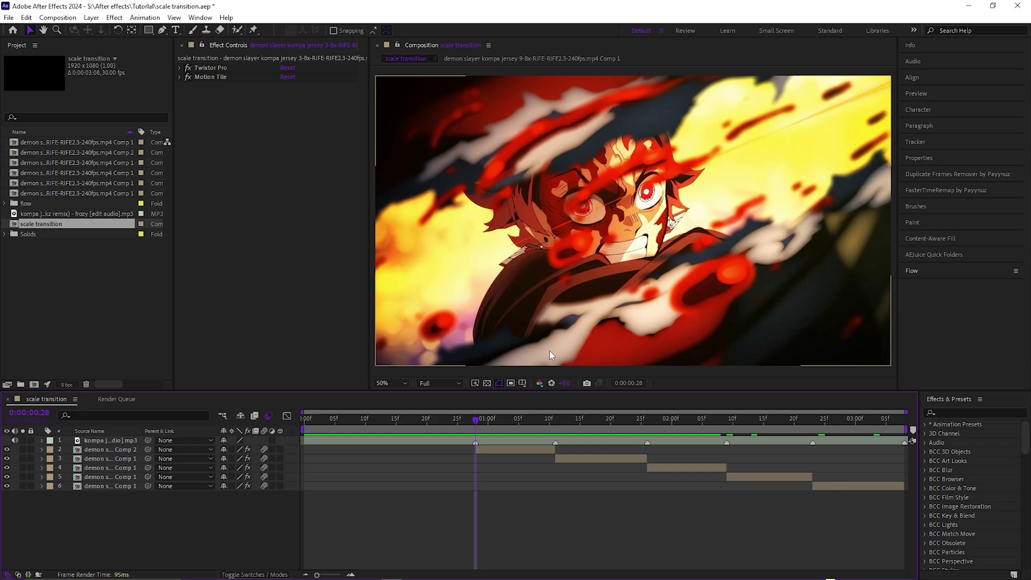
Search the effects for Motion Tile and examine its settings on the clips in the timeline
{"action": "left_click", "coordinate": [304, 451]}
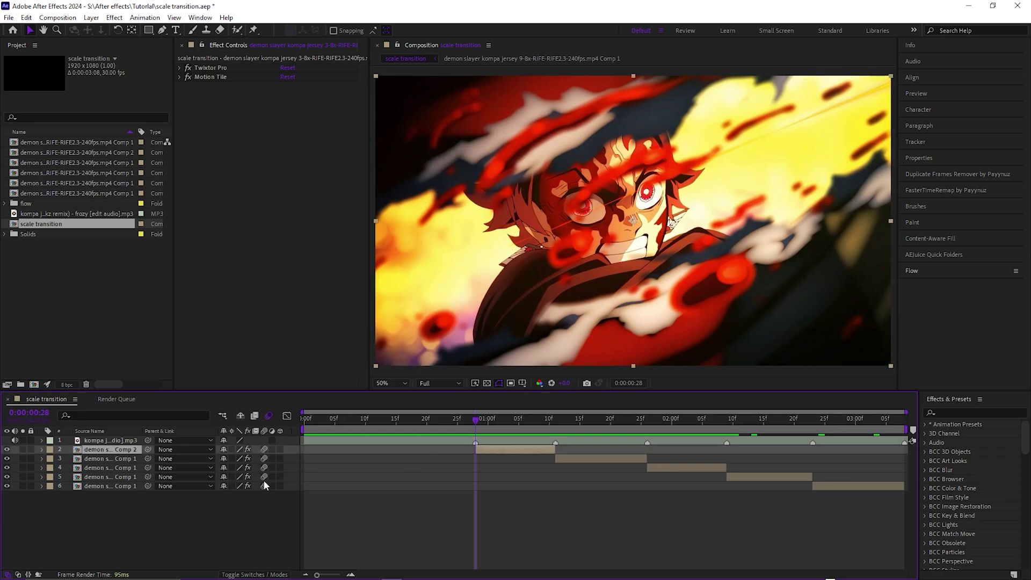
{"action": "left_click", "coordinate": [967, 413]}
{"action": "type", "text": "motion tile"}
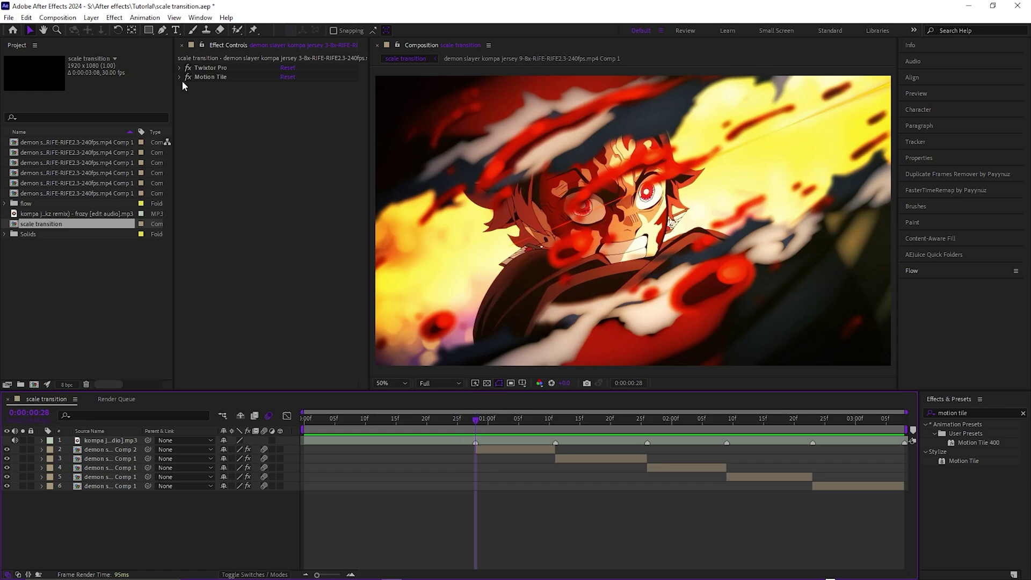
{"action": "left_click", "coordinate": [180, 77]}
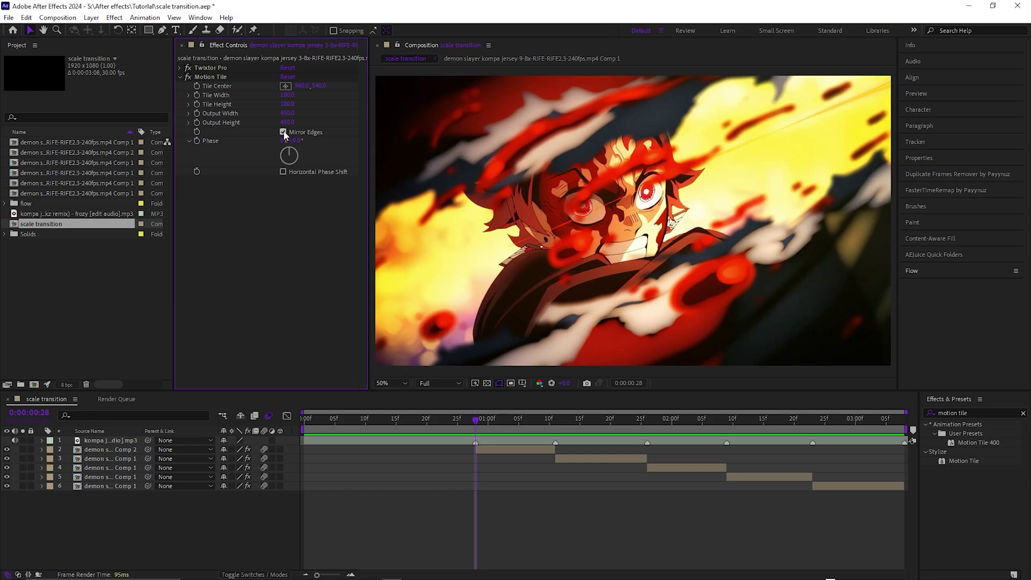
{"action": "left_click", "coordinate": [180, 77]}
{"action": "left_click", "coordinate": [606, 459]}
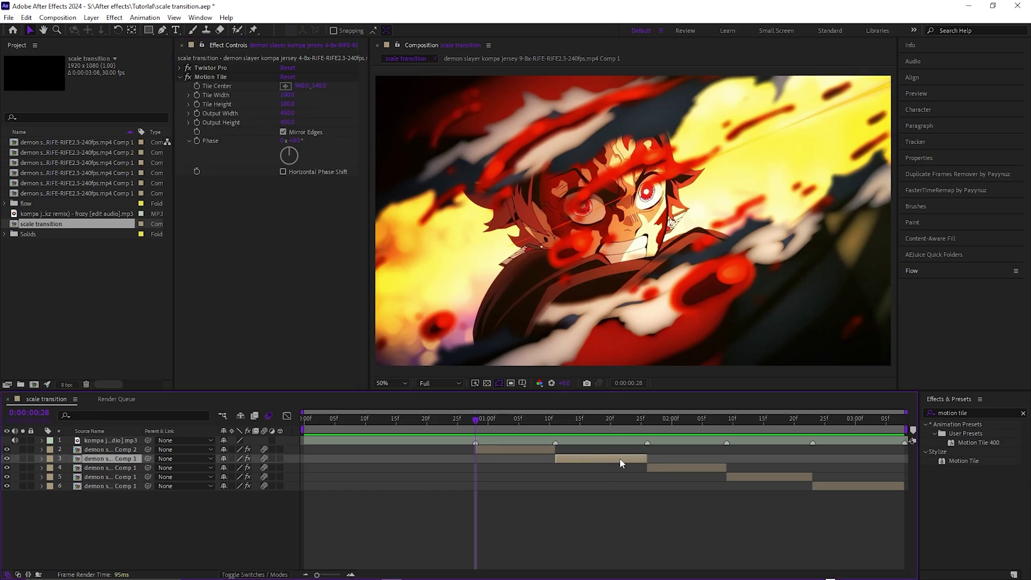
{"action": "left_click", "coordinate": [687, 468]}
{"action": "left_click", "coordinate": [751, 477]}
{"action": "left_click", "coordinate": [582, 463]}
{"action": "left_click", "coordinate": [521, 451]}
{"action": "left_click", "coordinate": [412, 493]}
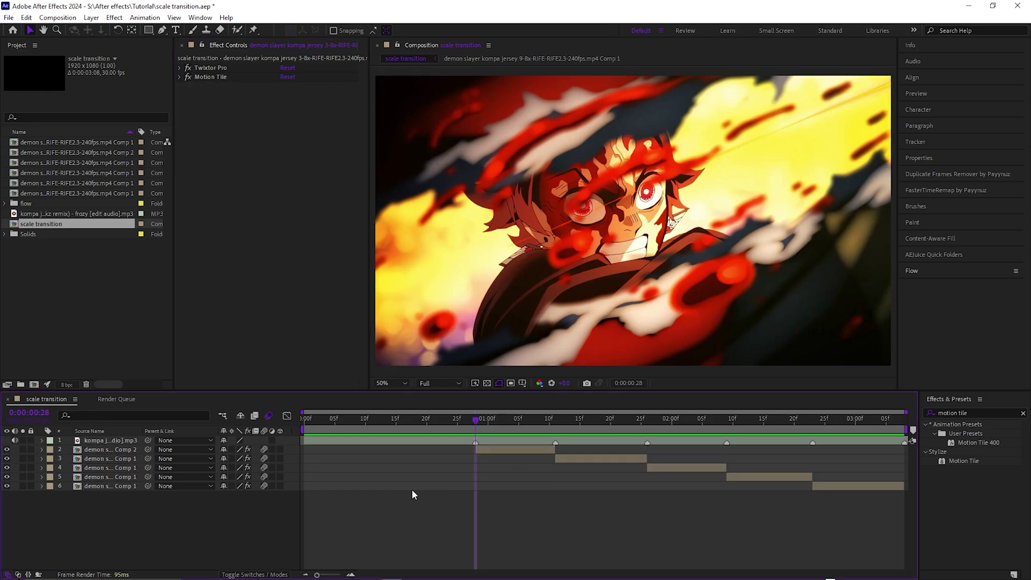
Create a null trimmed to the first clip's span, 0:00:00:28 to 0:00:01:11, and parent the clip to it
{"action": "left_click", "coordinate": [504, 449]}
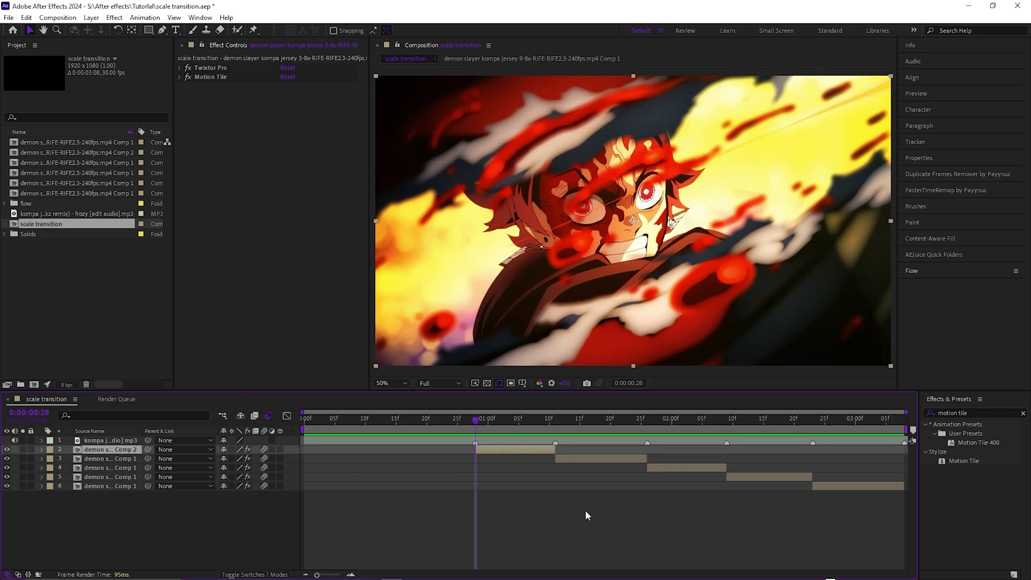
{"action": "key", "text": "ctrl+alt+shift+y"}
{"action": "key", "text": "ctrl+shift+d"}
{"action": "key", "text": "k"}
{"action": "key", "text": "ctrl+shift+d"}
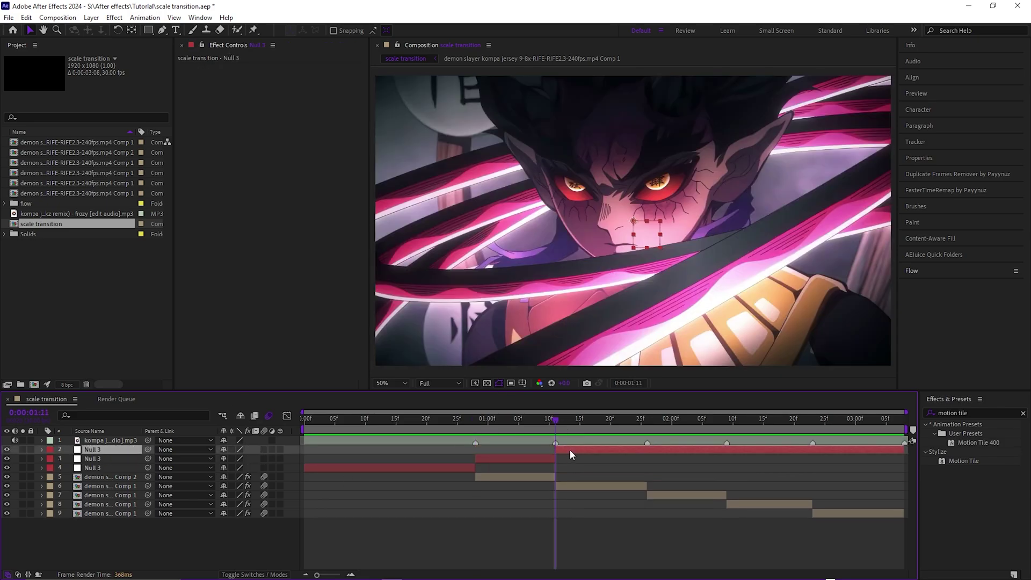
{"action": "key", "text": "Delete"}
{"action": "left_click", "coordinate": [442, 462]}
{"action": "key", "text": "Delete"}
{"action": "key", "text": "i"}
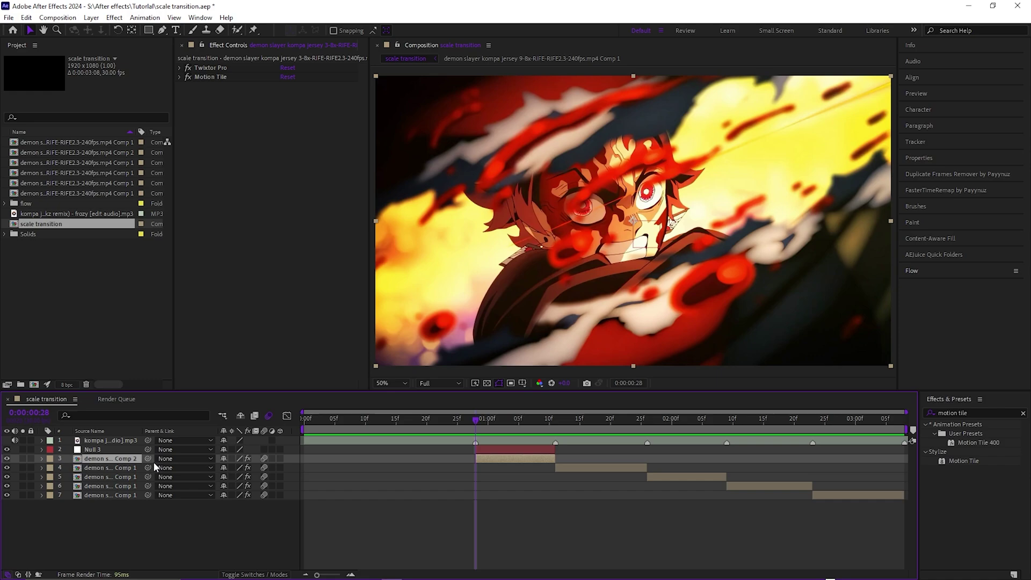
{"action": "left_click_drag", "start_coordinate": [147, 459], "coordinate": [92, 450]}
Set the null's scale to 84% and add a keyframe at its start, 0:00:00:28
{"action": "left_click", "coordinate": [96, 450]}
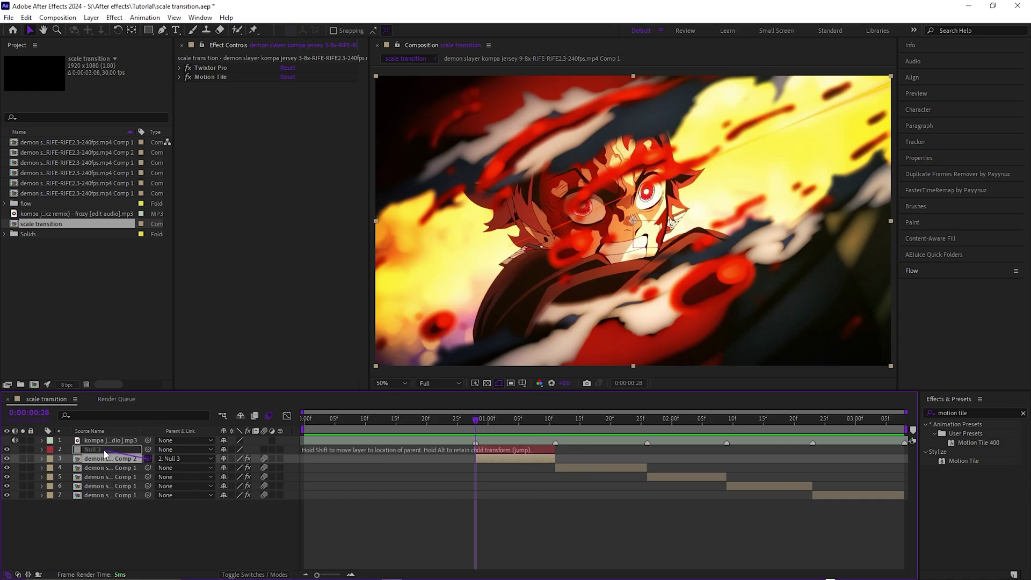
{"action": "key", "text": "s"}
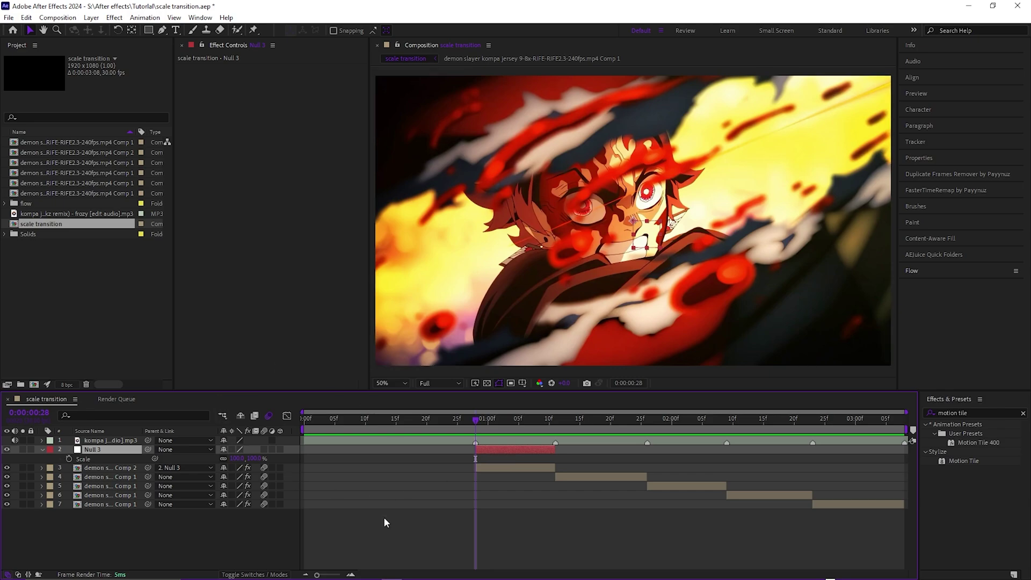
{"action": "left_click", "coordinate": [352, 574]}
{"action": "left_click", "coordinate": [236, 458]}
{"action": "type", "text": "84"}
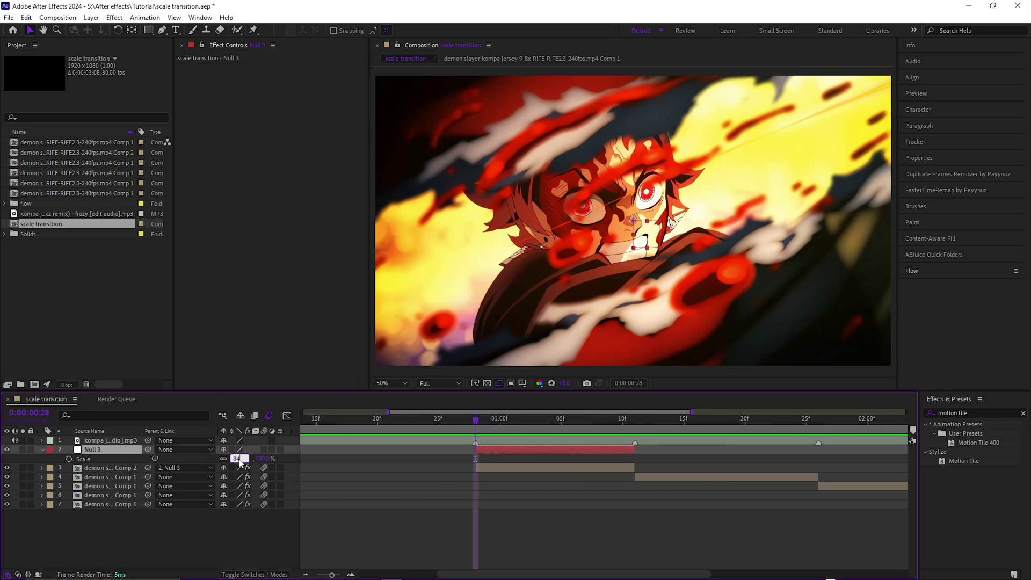
{"action": "key", "text": "Return"}
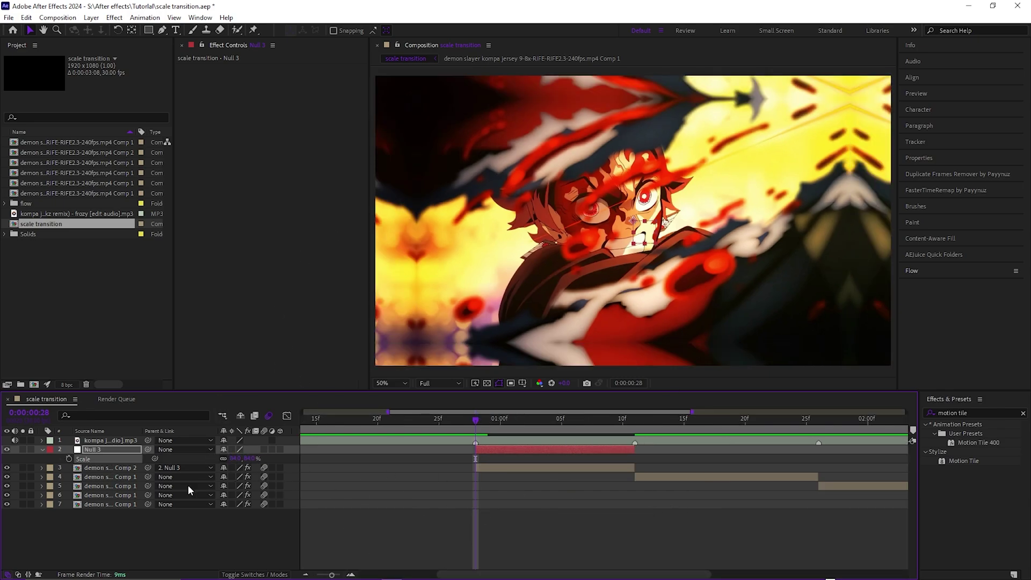
{"action": "left_click", "coordinate": [69, 458]}
Keyframe the null's scale at 100% at 0:00:01:04
{"action": "mouse_move", "coordinate": [542, 432]}
{"action": "left_mouse_down"}
{"action": "mouse_move", "coordinate": [525, 429]}
{"action": "mouse_move", "coordinate": [548, 431]}
{"action": "left_mouse_up"}
{"action": "left_click", "coordinate": [551, 428]}
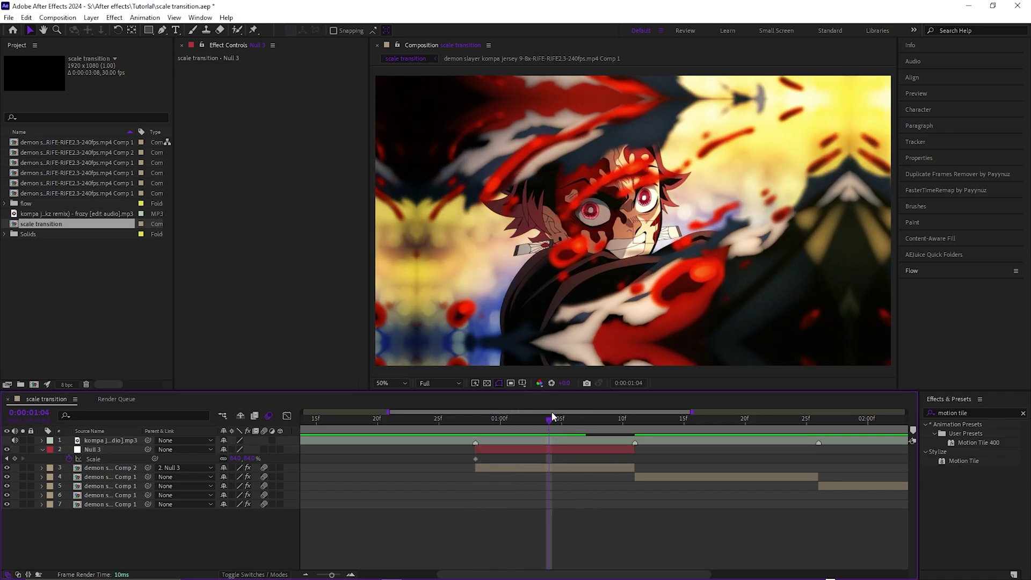
{"action": "left_click", "coordinate": [251, 459]}
{"action": "type", "text": "100"}
{"action": "key", "text": "Return"}
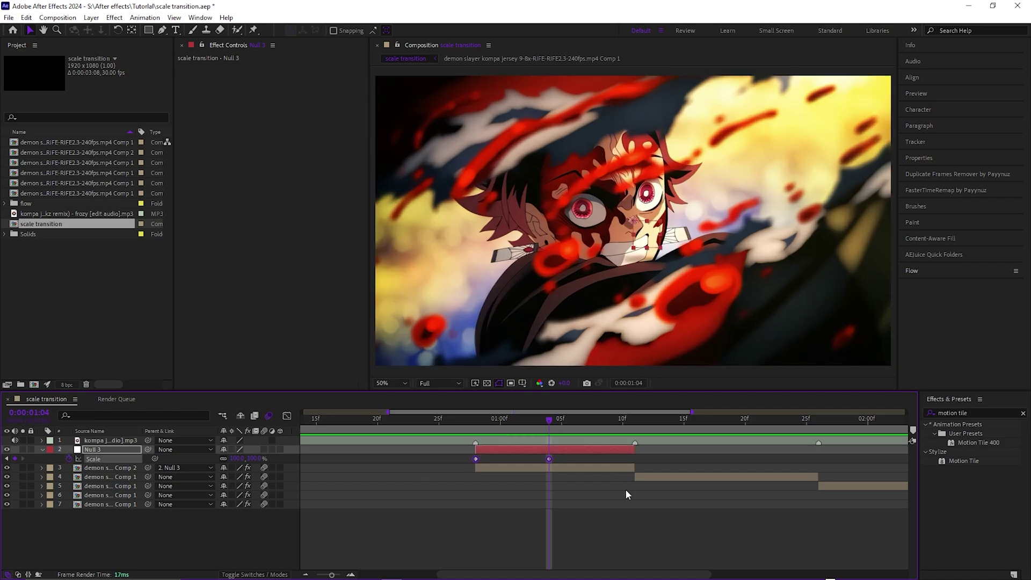
Reshape the null's scale curve to rise steeply from the first keyframe and ease slowly into the second, and preview it
{"action": "key", "text": "shift+F3"}
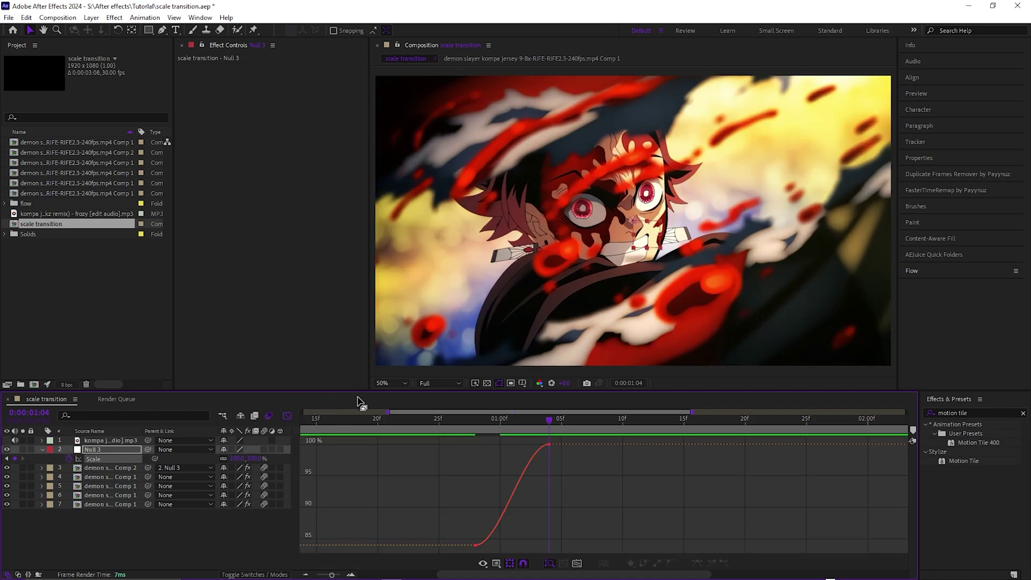
{"action": "left_click", "coordinate": [351, 575]}
{"action": "left_click", "coordinate": [402, 545]}
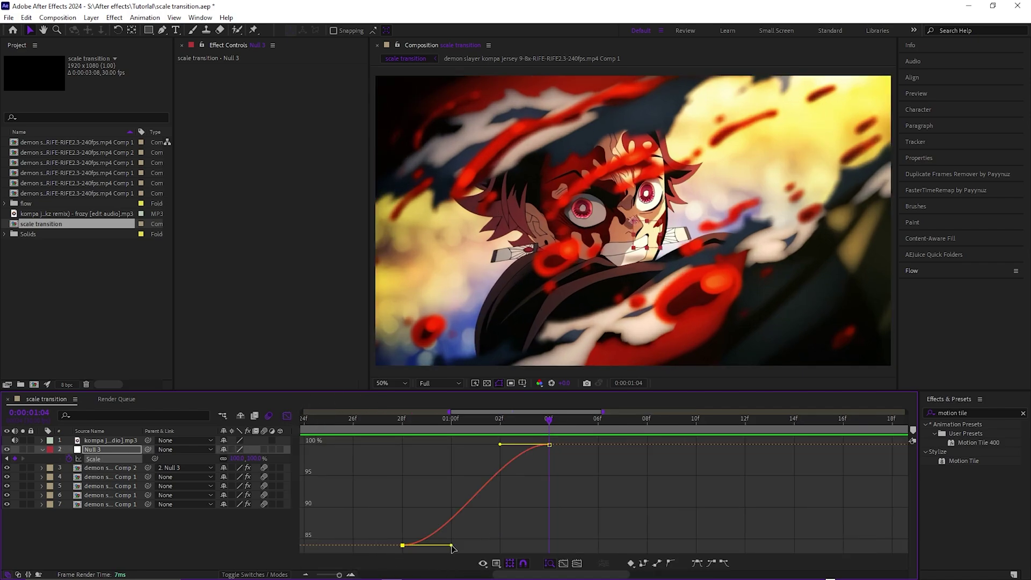
{"action": "left_click_drag", "start_coordinate": [451, 545], "coordinate": [382, 460]}
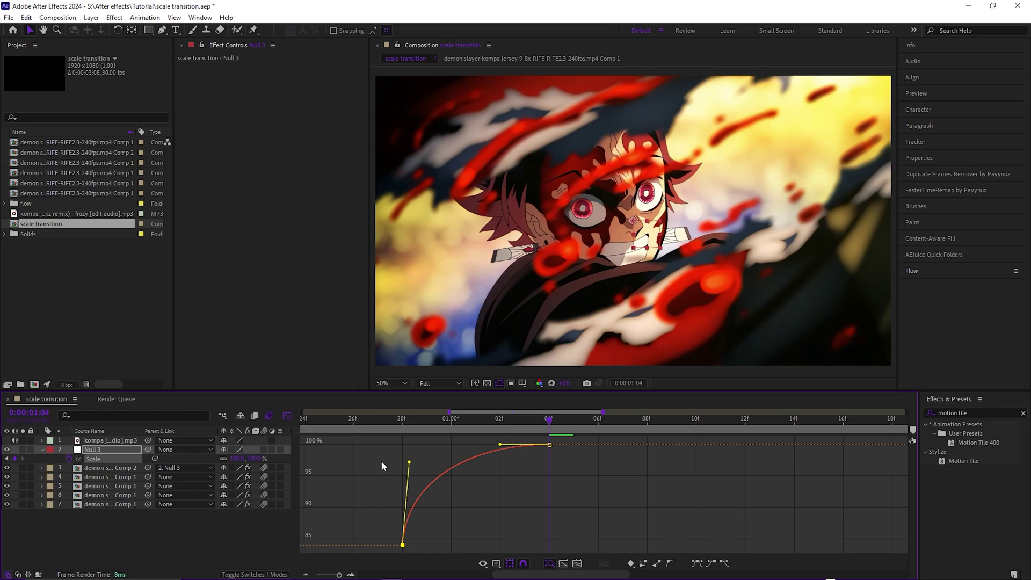
{"action": "left_click_drag", "start_coordinate": [497, 446], "coordinate": [453, 443]}
{"action": "key", "text": "shift+F3"}
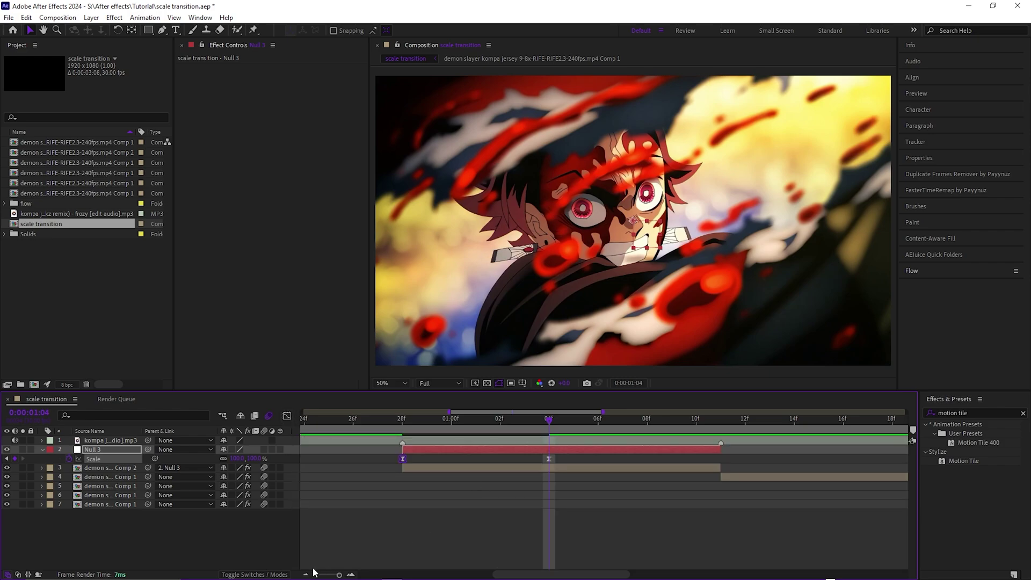
{"action": "left_click", "coordinate": [305, 574]}
{"action": "left_click", "coordinate": [352, 538]}
{"action": "left_click_drag", "start_coordinate": [507, 425], "coordinate": [425, 426]}
{"action": "key", "text": "space"}
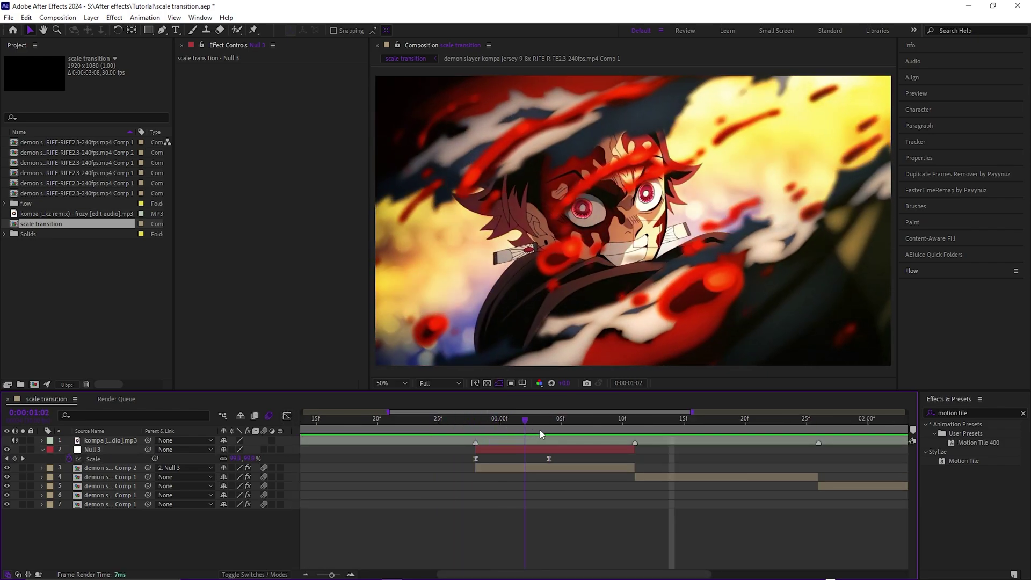
{"action": "mouse_move", "coordinate": [540, 430]}
{"action": "left_mouse_down"}
{"action": "mouse_move", "coordinate": [422, 428]}
{"action": "mouse_move", "coordinate": [586, 426]}
{"action": "mouse_move", "coordinate": [553, 436]}
{"action": "left_mouse_up"}
Create a second null and trim it to run from 0:00:01:04 to the first clip's end at 0:00:01:11
{"action": "left_click", "coordinate": [563, 449]}
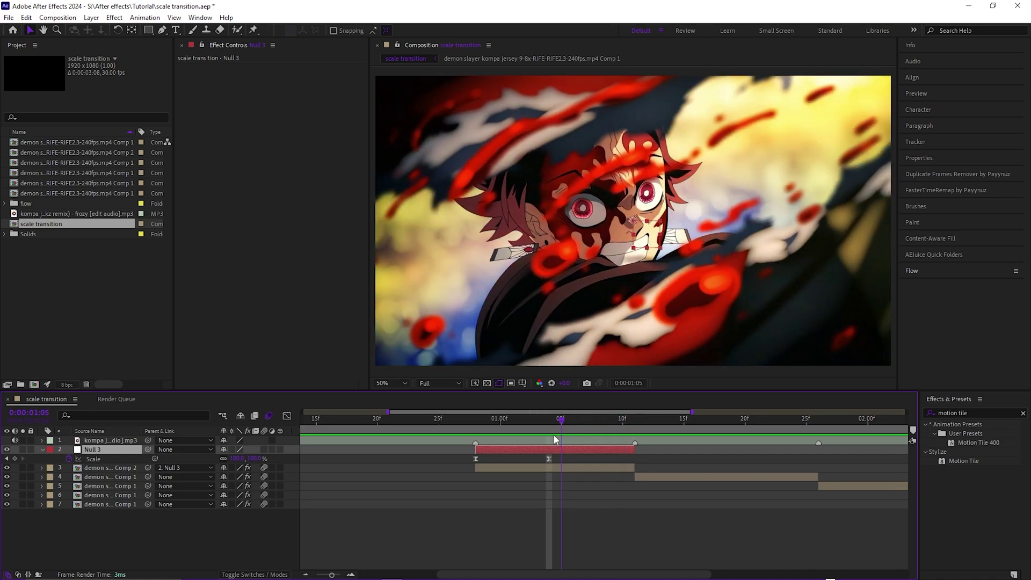
{"action": "key", "text": "Page_Up"}
{"action": "key", "text": "ctrl+alt+shift+y"}
{"action": "key", "text": "ctrl+shift+d"}
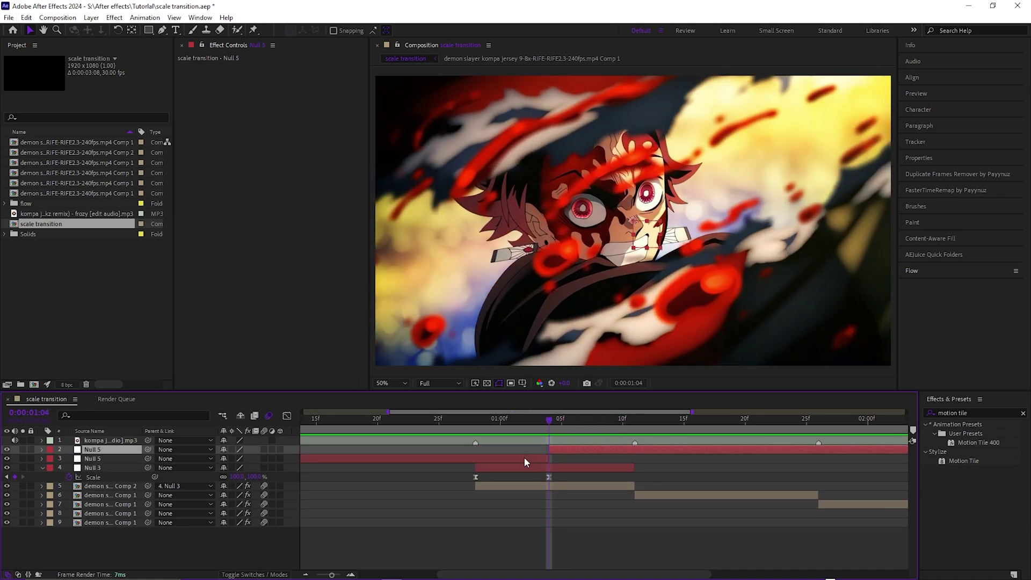
{"action": "left_click", "coordinate": [523, 456]}
{"action": "key", "text": "Delete"}
{"action": "key", "text": "k"}
{"action": "left_click", "coordinate": [649, 448]}
{"action": "key", "text": "ctrl+shift+d"}
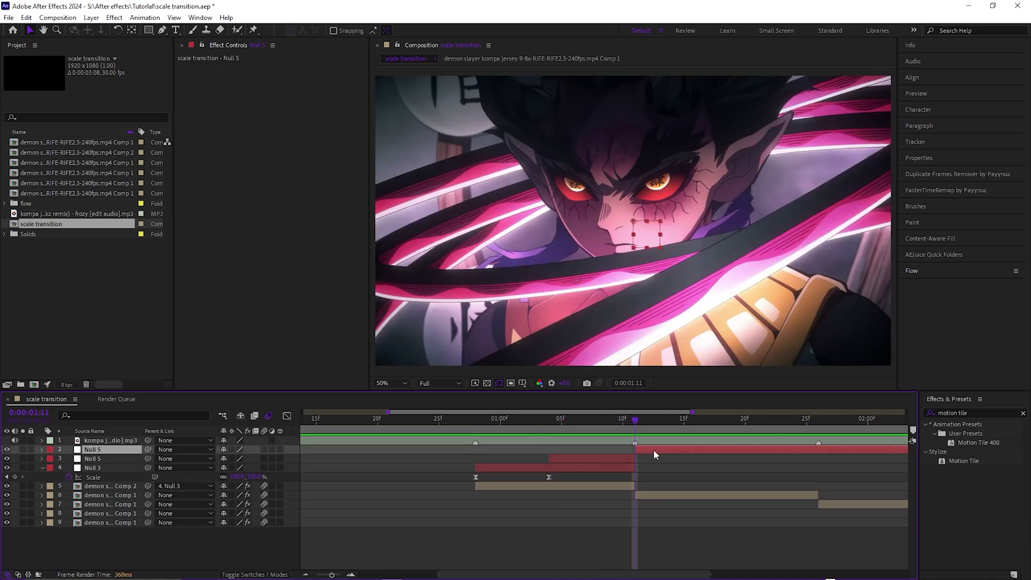
{"action": "key", "text": "Delete"}
Parent the first null to the second null
{"action": "left_click", "coordinate": [616, 450]}
{"action": "left_click", "coordinate": [517, 458]}
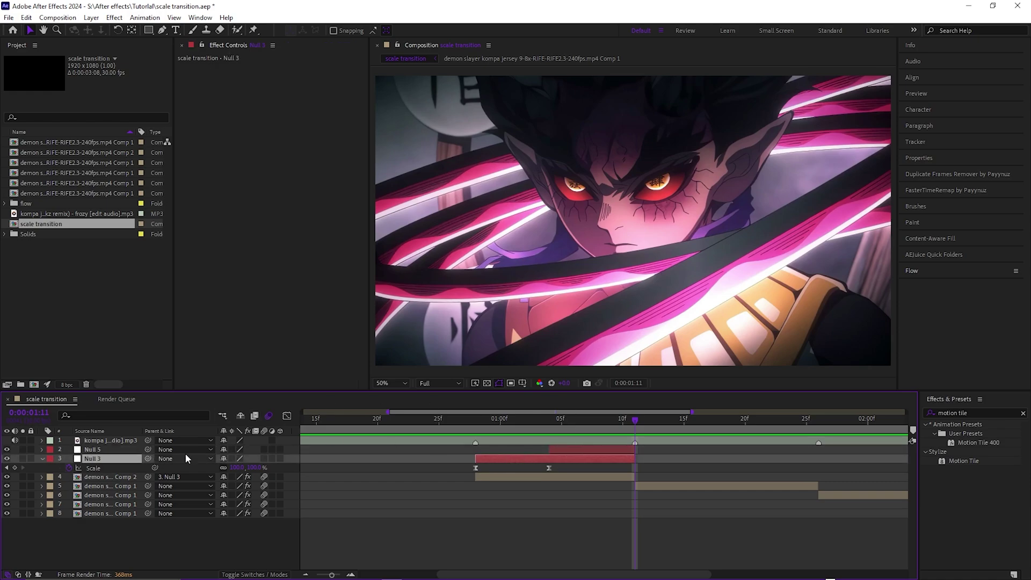
{"action": "left_click_drag", "start_coordinate": [148, 458], "coordinate": [92, 450]}
Keyframe the second null's scale at 100% at 0:00:01:04 and 71% at 0:00:01:11
{"action": "key", "text": "j"}
{"action": "left_click", "coordinate": [92, 450]}
{"action": "key", "text": "s"}
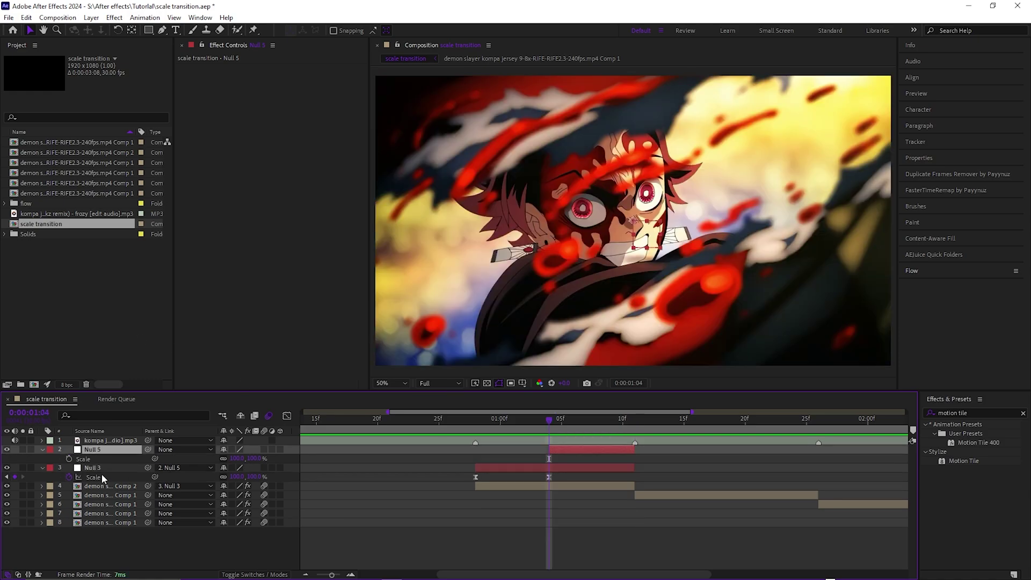
{"action": "left_click", "coordinate": [69, 459]}
{"action": "left_click", "coordinate": [634, 427]}
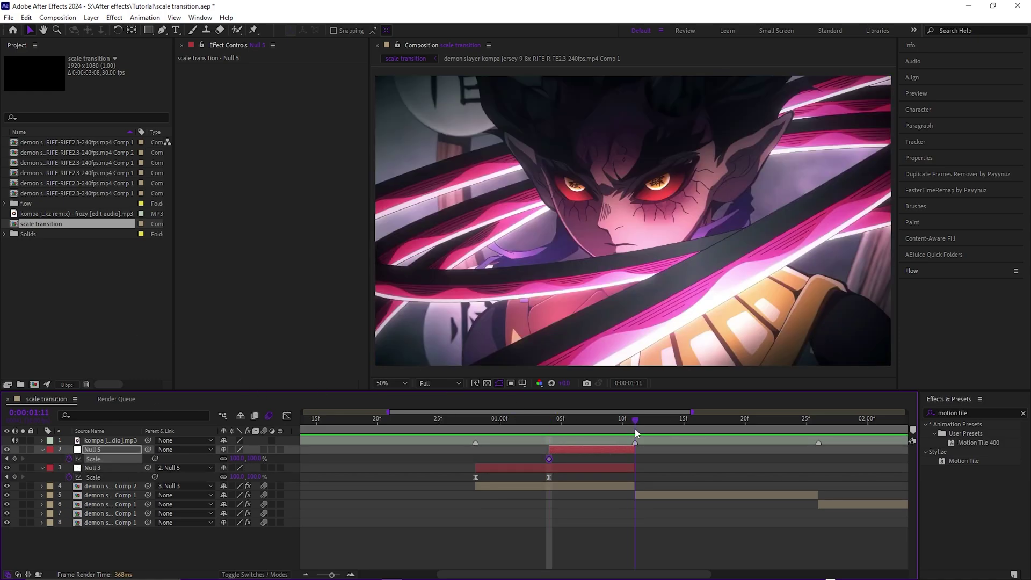
{"action": "left_click", "coordinate": [258, 458]}
{"action": "type", "text": "71"}
{"action": "key", "text": "Return"}
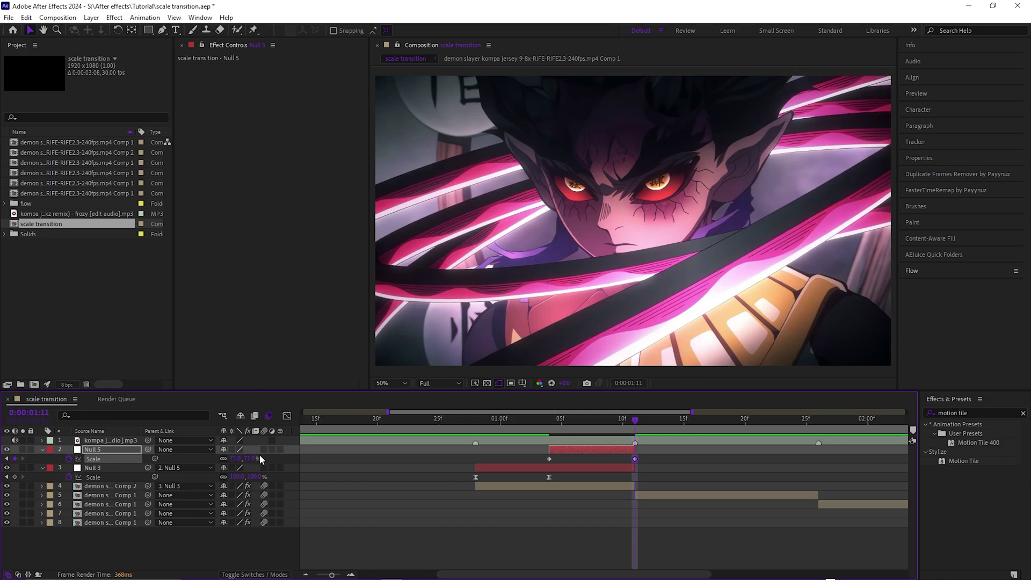
Ease the second null's scale curve to start flat and drop steeply at the last keyframe, and collapse both nulls' properties
{"action": "key", "text": "F9"}
{"action": "left_click", "coordinate": [287, 415]}
{"action": "left_click", "coordinate": [634, 545]}
{"action": "left_click_drag", "start_coordinate": [578, 545], "coordinate": [658, 454]}
{"action": "left_click_drag", "start_coordinate": [523, 447], "coordinate": [588, 449]}
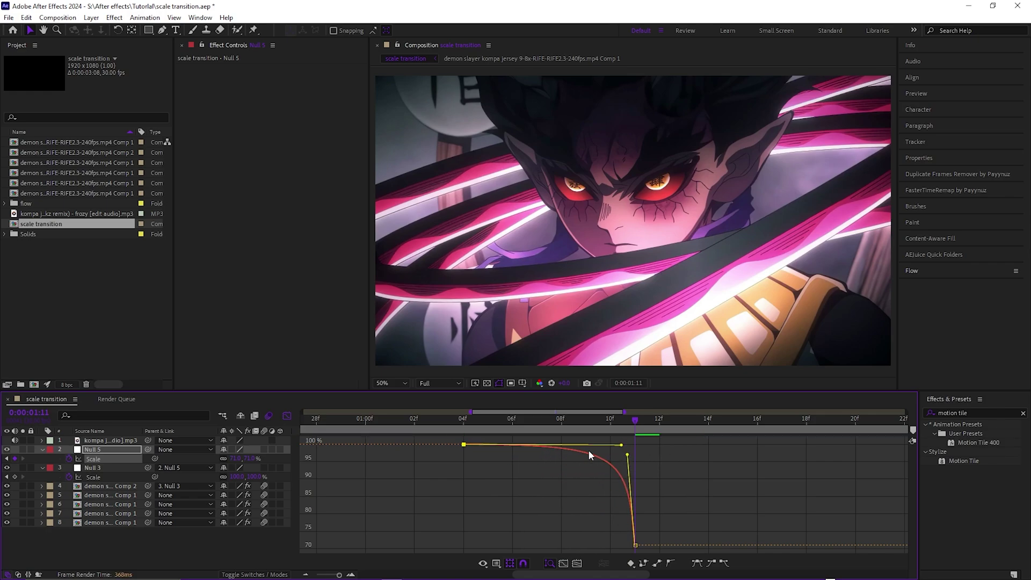
{"action": "left_click", "coordinate": [287, 416]}
{"action": "key", "text": "minus"}
{"action": "left_click_drag", "start_coordinate": [626, 420], "coordinate": [636, 446]}
{"action": "left_click", "coordinate": [601, 475]}
{"action": "left_click", "coordinate": [43, 449]}
{"action": "left_click", "coordinate": [42, 459]}
Duplicate both nulls, place the copies directly above the second clip, and shift them to start with it at 0:00:01:11
{"action": "left_click", "coordinate": [672, 477]}
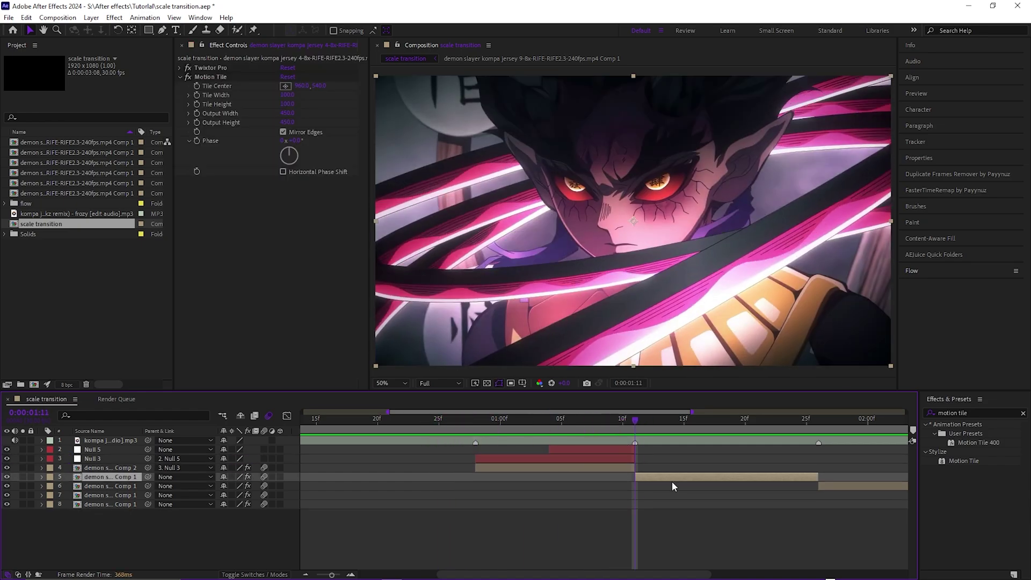
{"action": "left_click", "coordinate": [581, 457]}
{"action": "left_click", "coordinate": [583, 450], "text": "shift"}
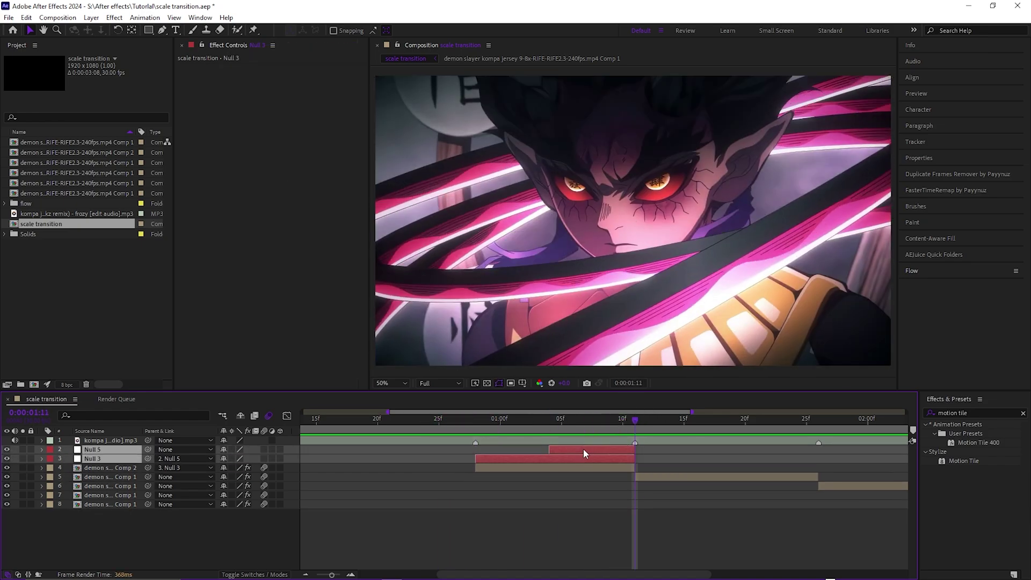
{"action": "key", "text": "ctrl+d"}
{"action": "left_click_drag", "start_coordinate": [617, 446], "coordinate": [786, 452]}
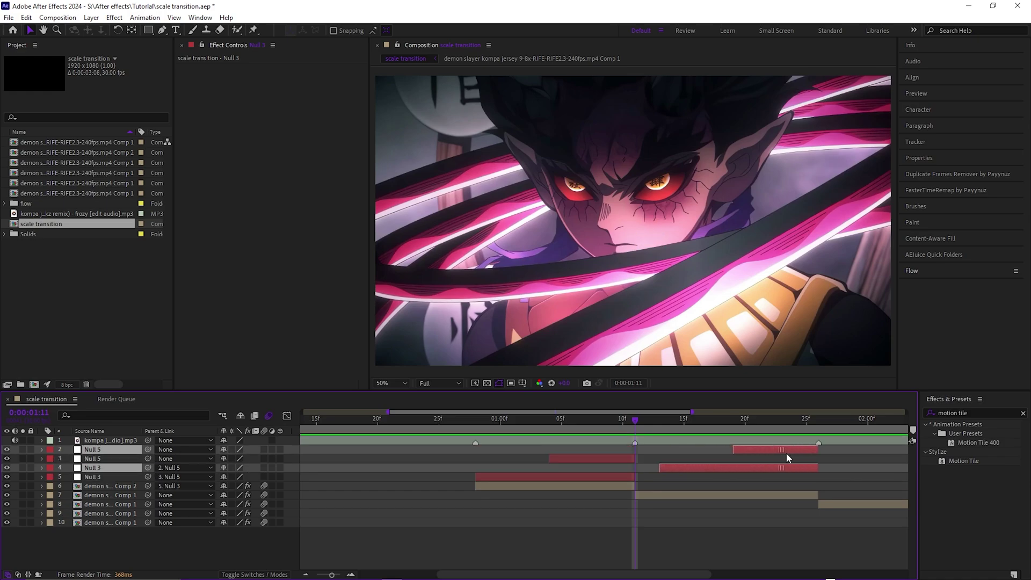
{"action": "left_click_drag", "start_coordinate": [99, 467], "coordinate": [102, 490]}
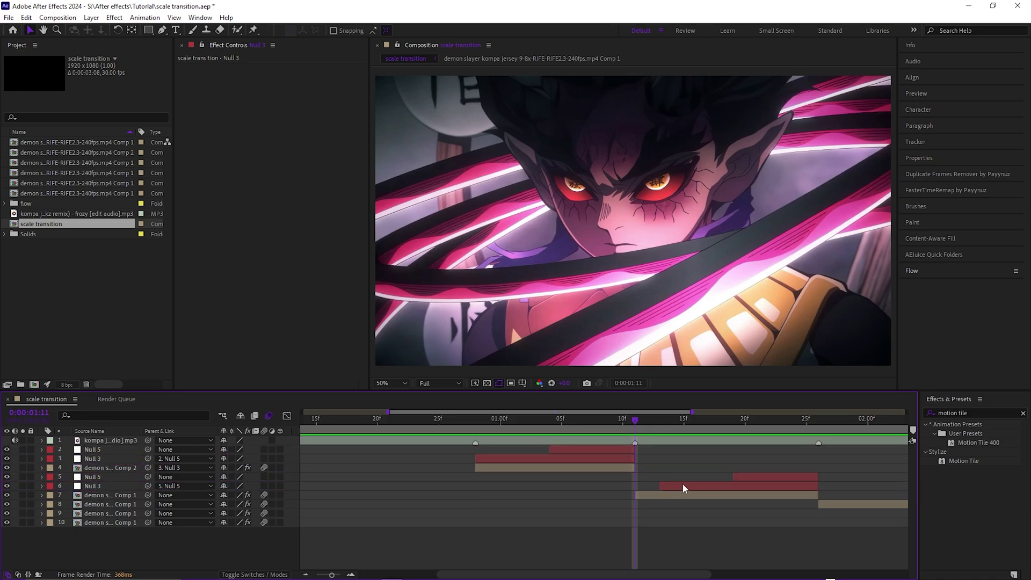
{"action": "left_click", "coordinate": [684, 484]}
{"action": "left_click", "coordinate": [765, 477], "text": "shift"}
{"action": "left_click_drag", "start_coordinate": [713, 486], "coordinate": [683, 487]}
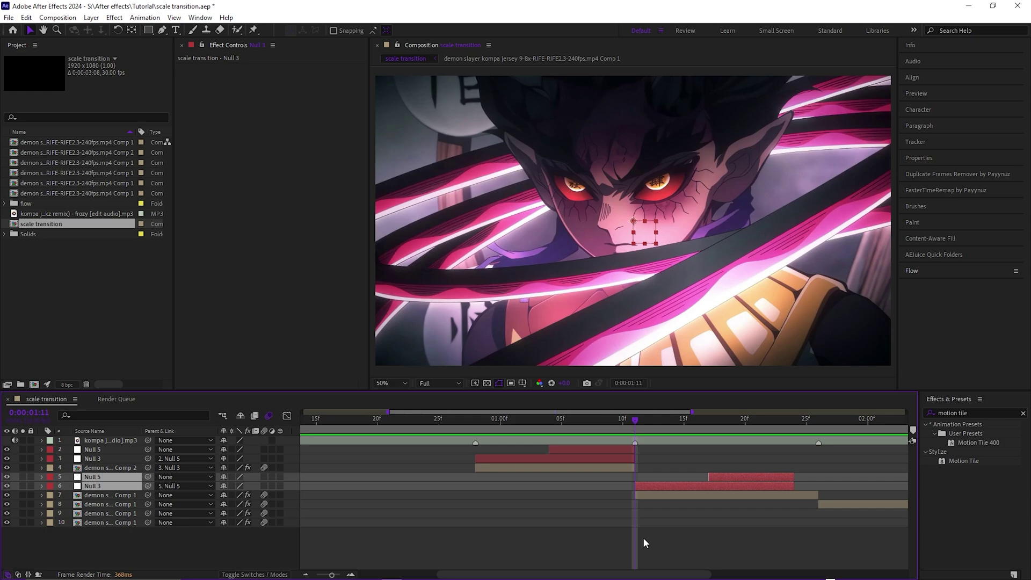
Extend the copied nulls and their scale keyframes to the second clip's end, with the zoom-out null starting at 0:00:01:18
{"action": "key", "text": "u"}
{"action": "left_click", "coordinate": [644, 539]}
{"action": "left_click_drag", "start_coordinate": [794, 495], "coordinate": [817, 479]}
{"action": "left_click_drag", "start_coordinate": [708, 504], "coordinate": [721, 477]}
{"action": "left_click_drag", "start_coordinate": [733, 486], "coordinate": [723, 487]}
{"action": "left_click", "coordinate": [727, 504]}
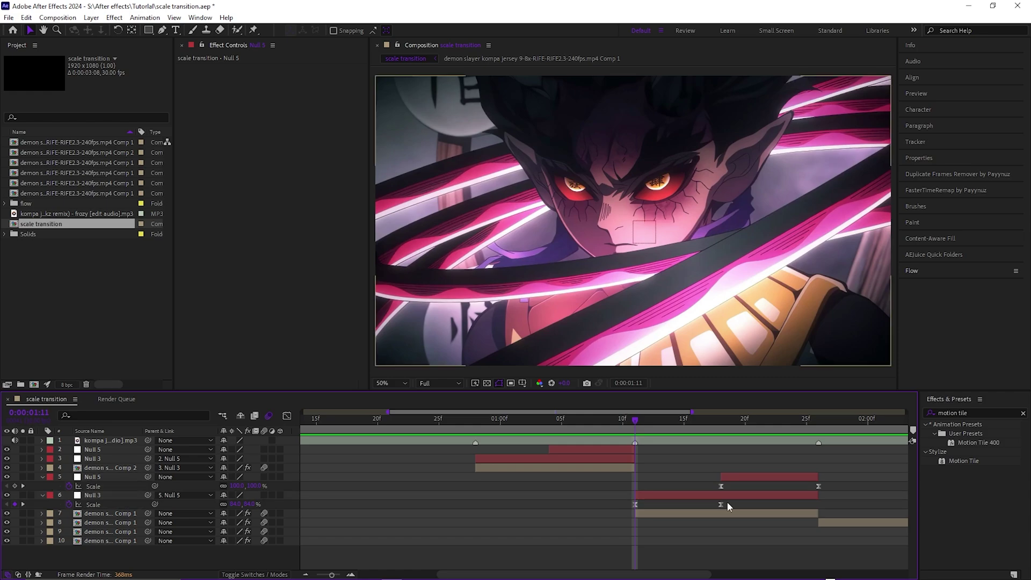
Parent the second clip to its copied Null 3 and review that null's scale curve in the Graph Editor
{"action": "left_click", "coordinate": [654, 514]}
{"action": "left_click_drag", "start_coordinate": [148, 513], "coordinate": [110, 495]}
{"action": "left_click", "coordinate": [649, 493]}
{"action": "left_click_drag", "start_coordinate": [692, 507], "coordinate": [613, 504]}
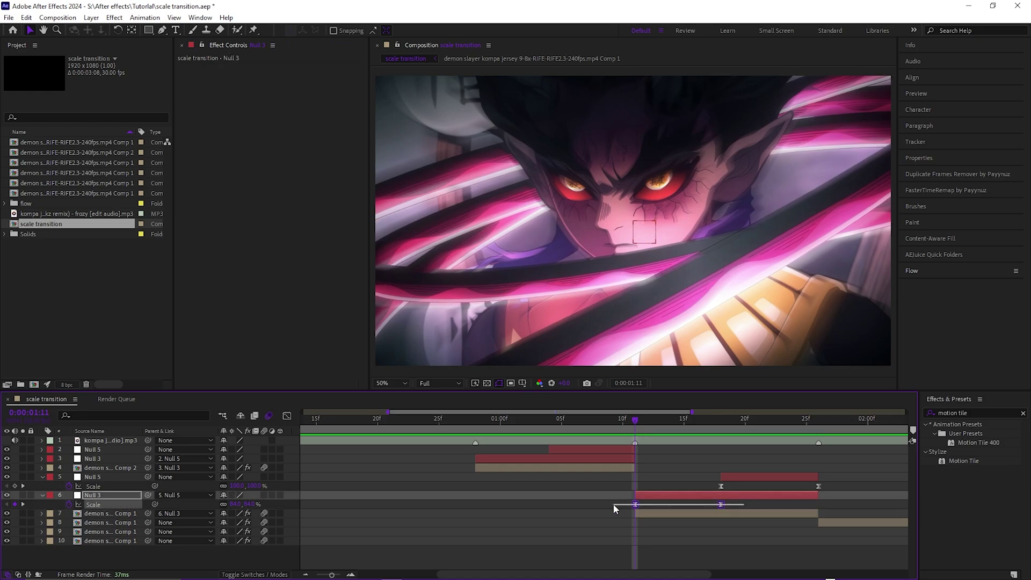
{"action": "left_click", "coordinate": [287, 416]}
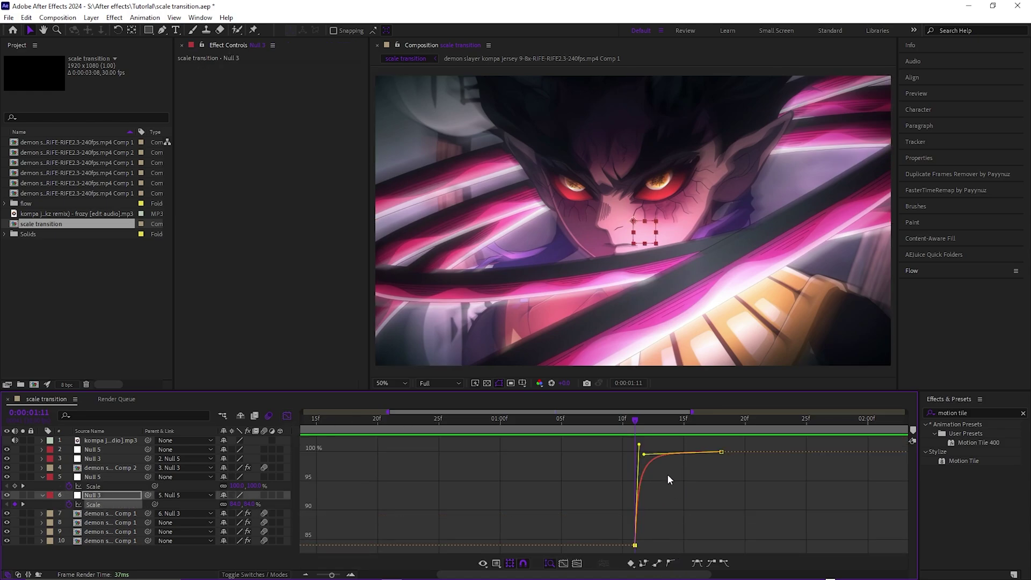
{"action": "left_click", "coordinate": [286, 415]}
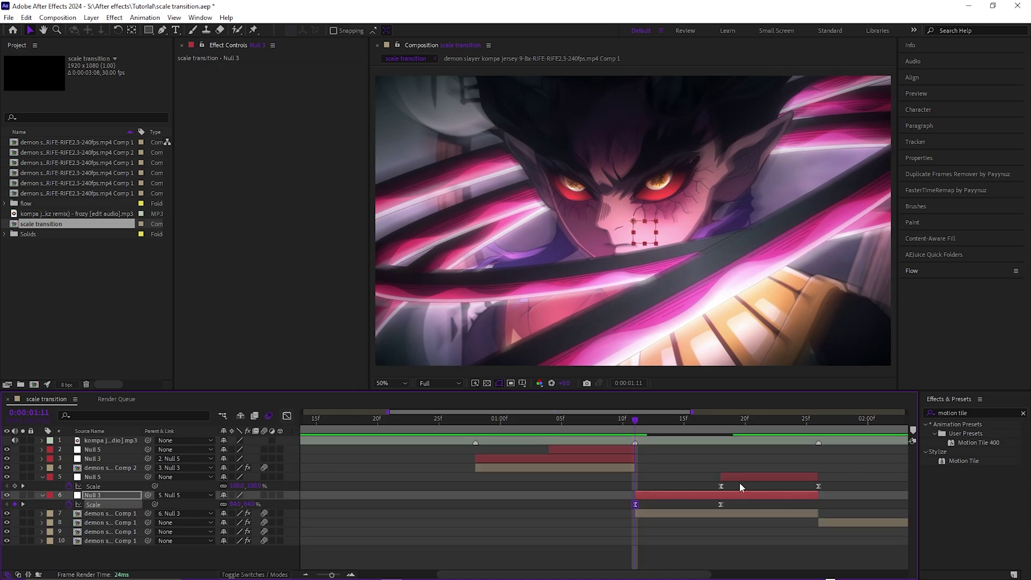
Adjust the copied Null 5's scale curve above the second clip to start flat and drop steeply at its last keyframe
{"action": "left_click_drag", "start_coordinate": [739, 488], "coordinate": [704, 485]}
{"action": "left_click", "coordinate": [287, 416]}
{"action": "left_click_drag", "start_coordinate": [805, 551], "coordinate": [867, 524]}
{"action": "left_click_drag", "start_coordinate": [814, 446], "coordinate": [822, 452]}
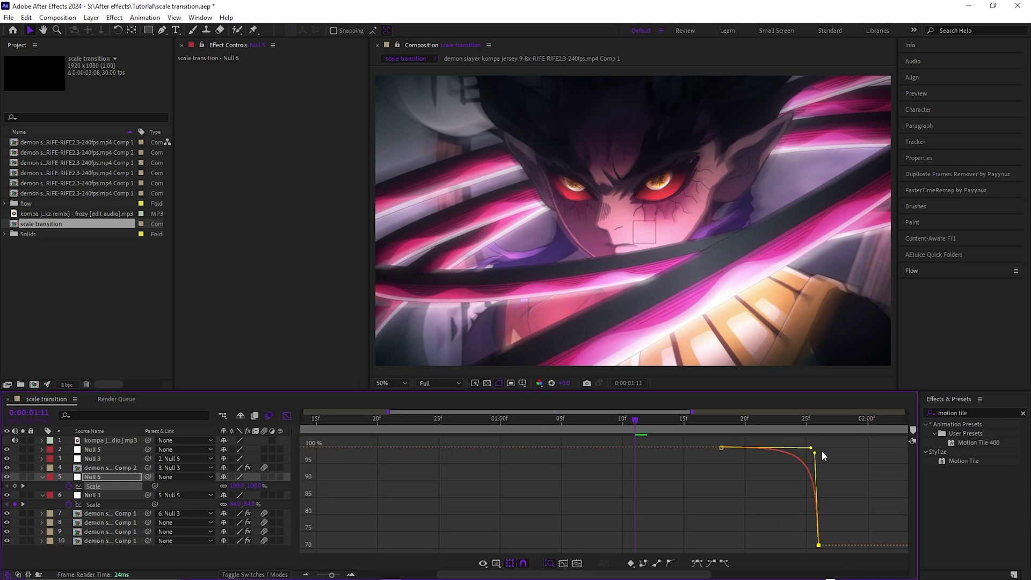
{"action": "left_click", "coordinate": [287, 416]}
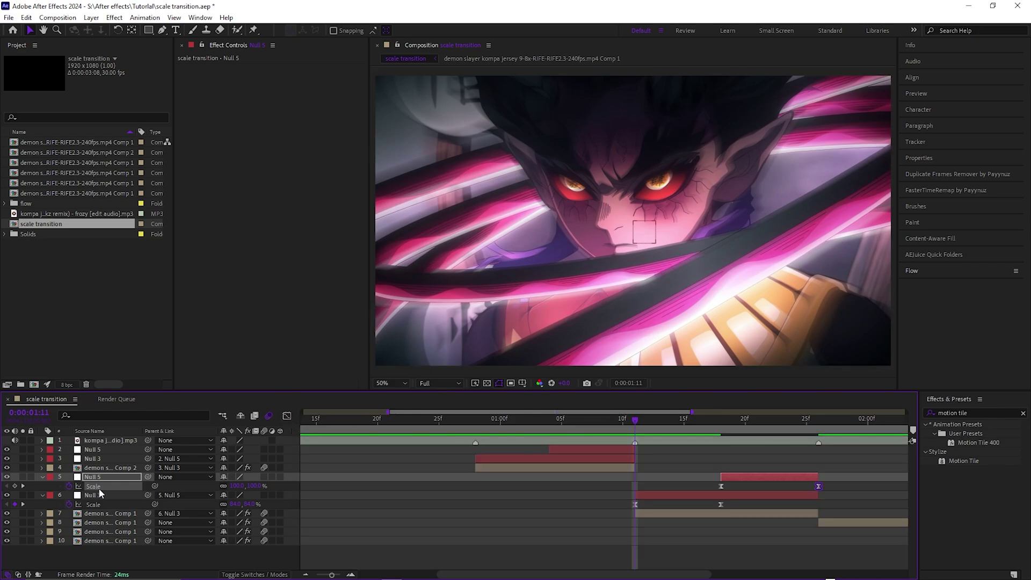
Check the second clip's framing at 0:00:01:14 and set the clip's own scale to 100%
{"action": "left_click", "coordinate": [542, 447]}
{"action": "left_click_drag", "start_coordinate": [597, 422], "coordinate": [671, 422]}
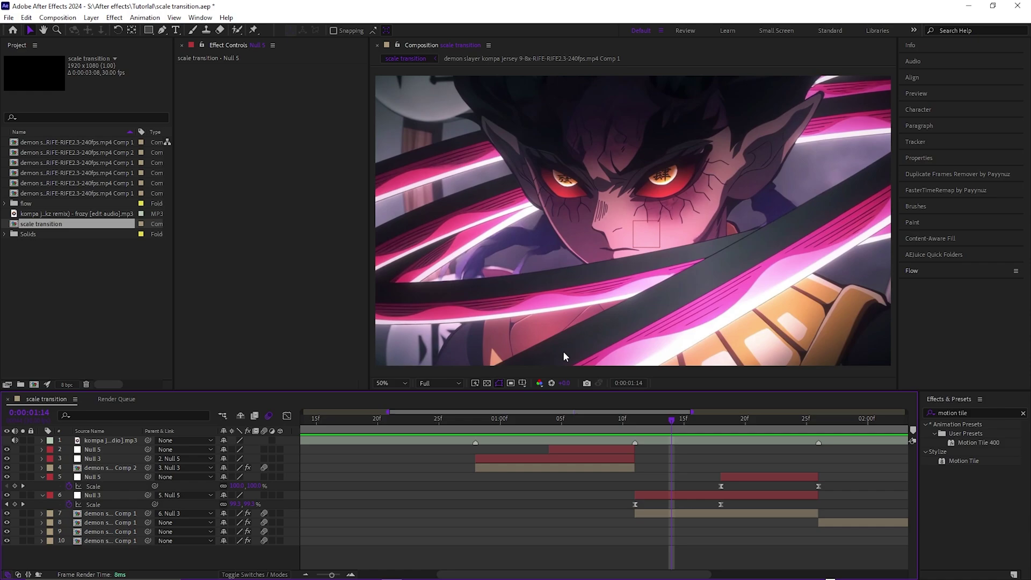
{"action": "scroll", "coordinate": [623, 225], "scroll_direction": "down", "scroll_amount": 2}
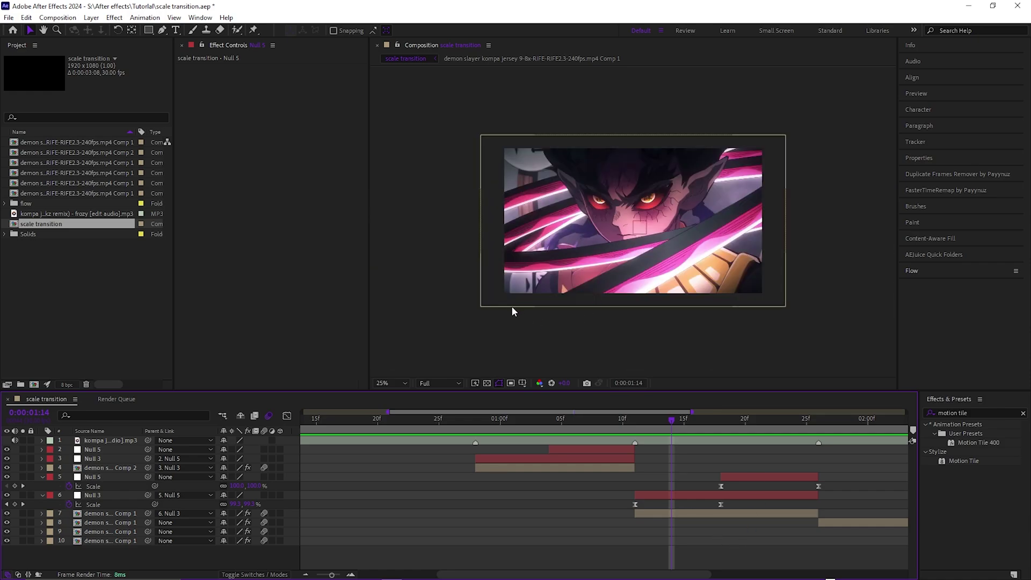
{"action": "left_click", "coordinate": [539, 283]}
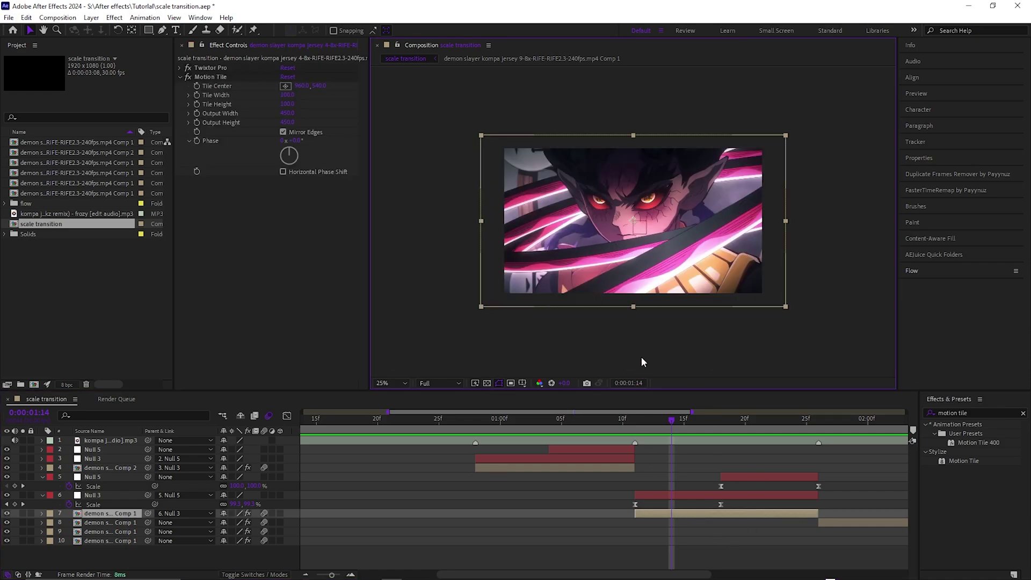
{"action": "scroll", "coordinate": [549, 302], "scroll_direction": "up", "scroll_amount": 2}
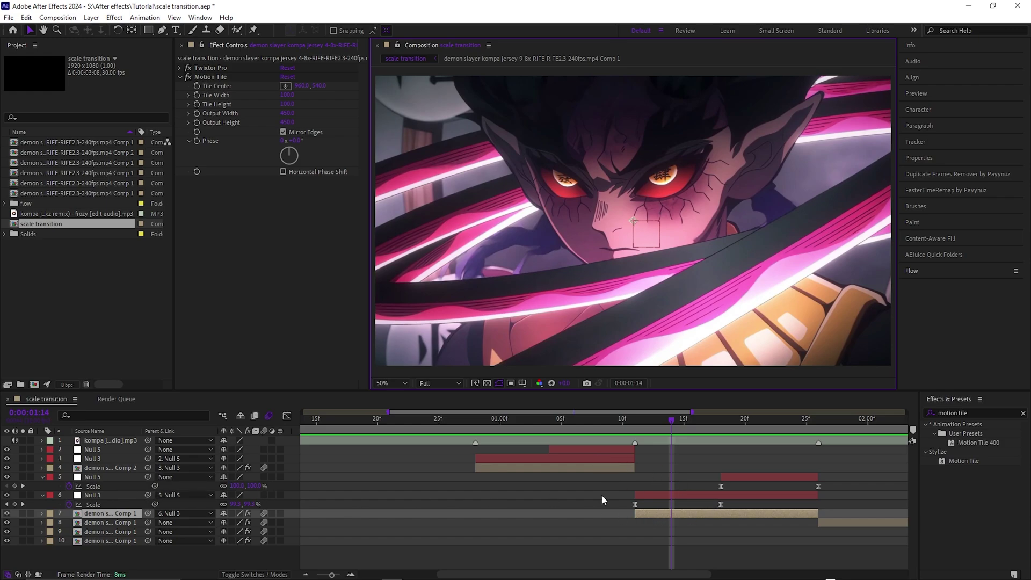
{"action": "left_click", "coordinate": [646, 483]}
{"action": "key", "text": "s"}
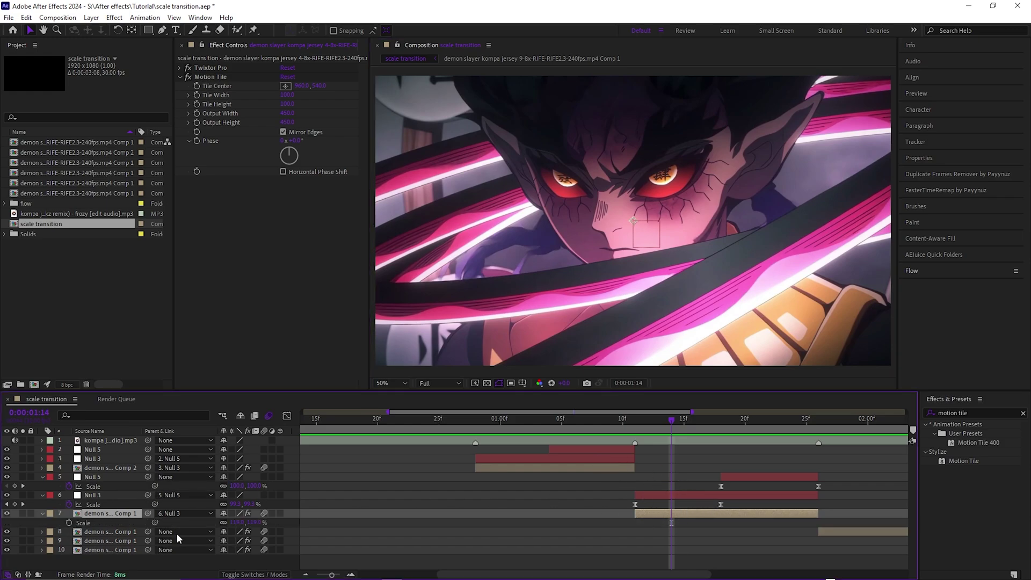
{"action": "left_click", "coordinate": [253, 522]}
{"action": "key", "text": "Return"}
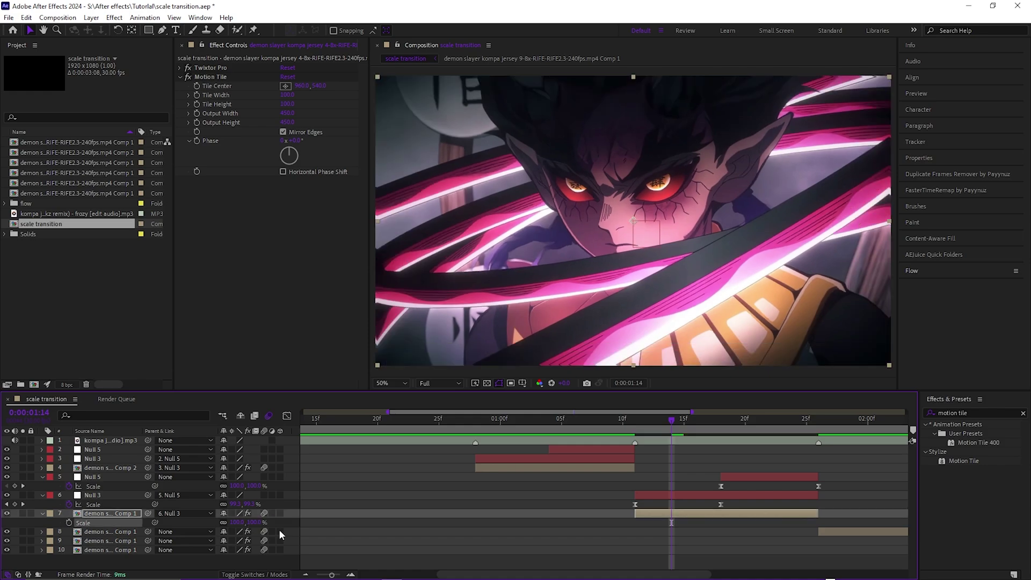
Duplicate the second clip's two nulls, align the copies with the start of the third clip, and place them directly above it
{"action": "left_click_drag", "start_coordinate": [711, 432], "coordinate": [474, 437]}
{"action": "scroll", "coordinate": [695, 442], "scroll_direction": "right", "scroll_amount": 4}
{"action": "left_click_drag", "start_coordinate": [322, 434], "coordinate": [569, 474]}
{"action": "left_click", "coordinate": [538, 484]}
{"action": "left_click", "coordinate": [539, 476], "text": "shift"}
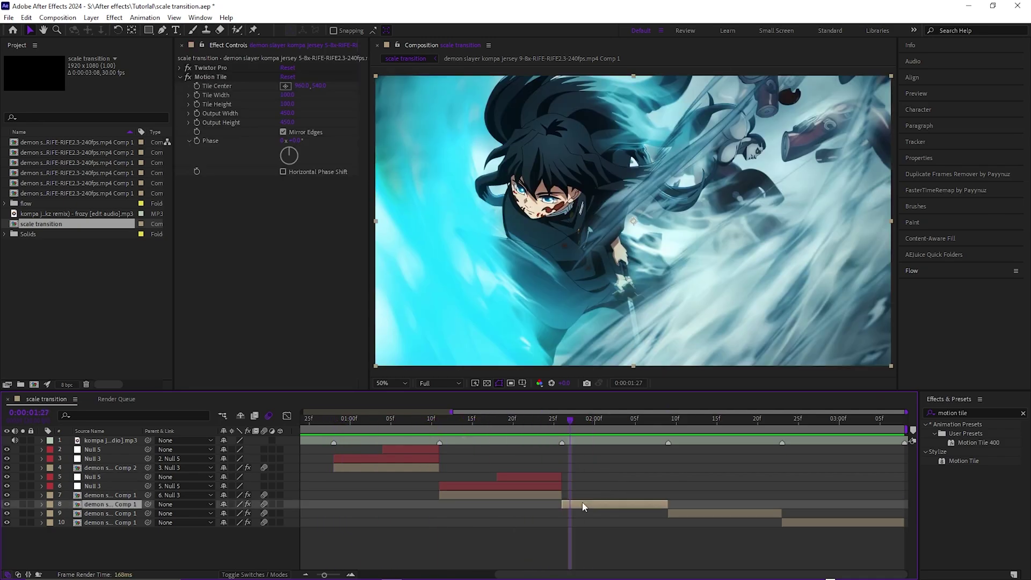
{"action": "key", "text": "ctrl+d"}
{"action": "left_click_drag", "start_coordinate": [538, 488], "coordinate": [635, 477]}
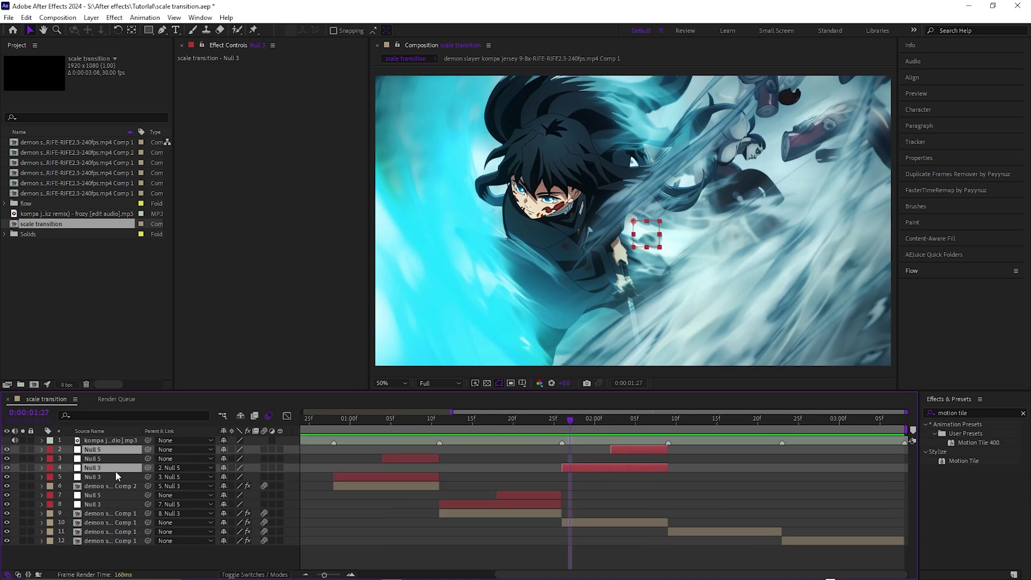
{"action": "left_click_drag", "start_coordinate": [117, 476], "coordinate": [558, 517]}
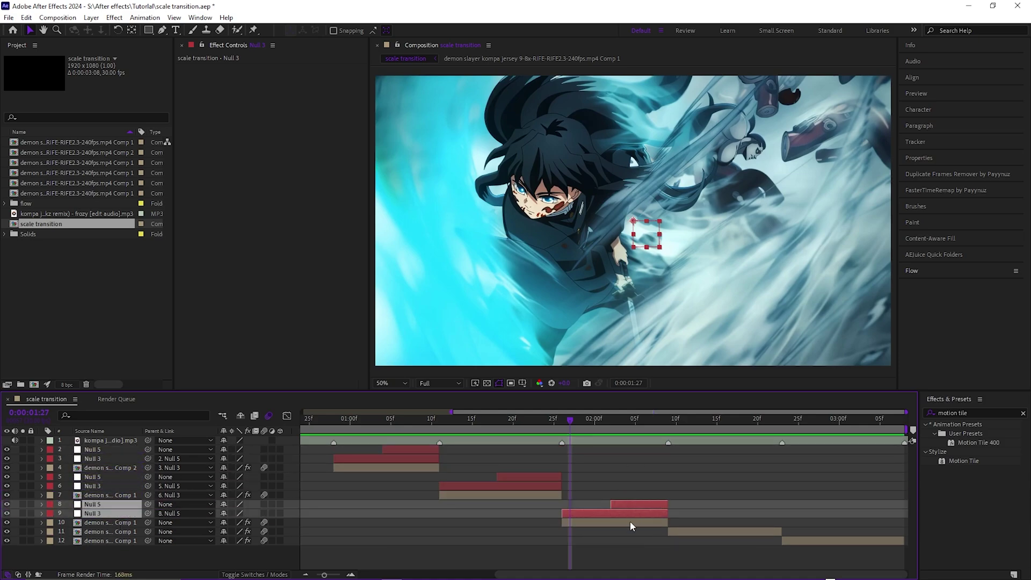
Parent the third clip to its copied Null 3 and set the clip's scale to 100%
{"action": "left_click", "coordinate": [587, 523]}
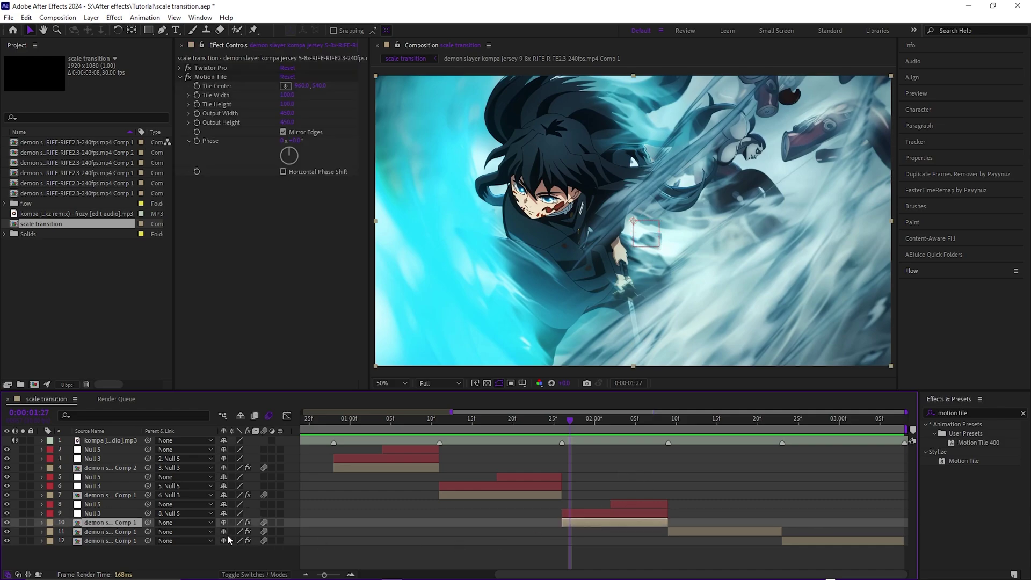
{"action": "left_click_drag", "start_coordinate": [145, 525], "coordinate": [94, 512]}
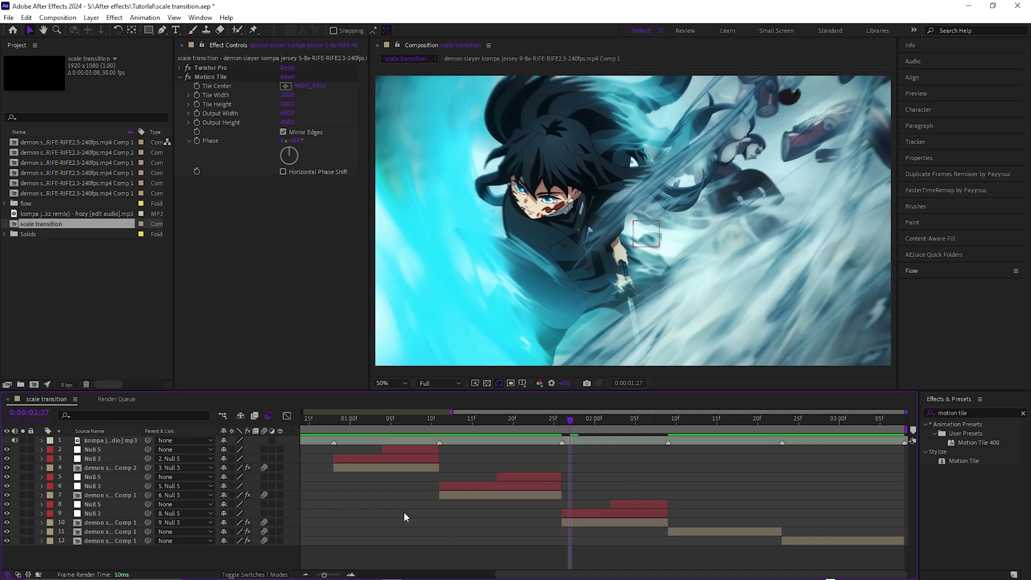
{"action": "key", "text": "s"}
{"action": "left_click", "coordinate": [256, 532]}
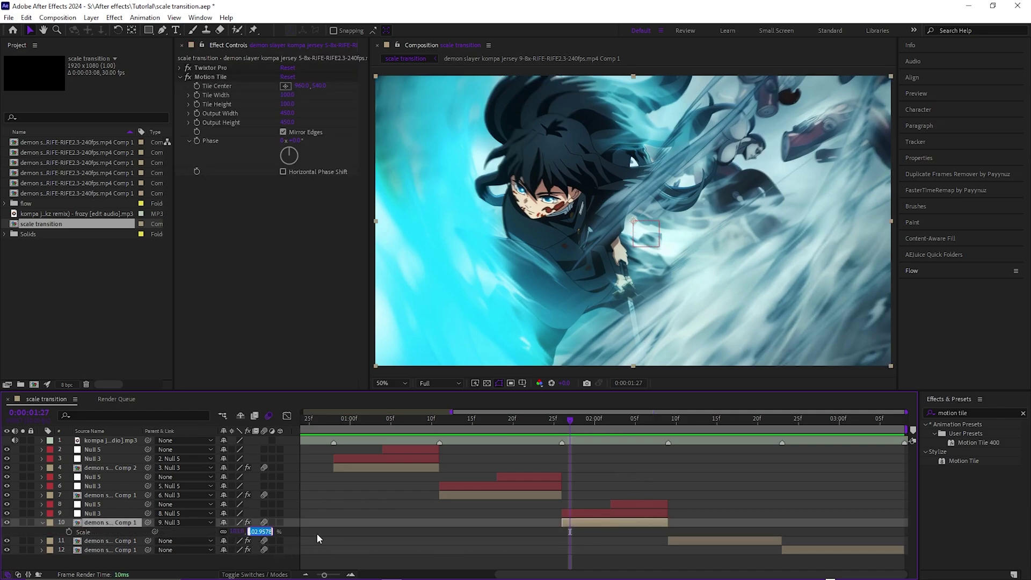
{"action": "type", "text": "100"}
{"action": "key", "text": "Return"}
End the work area with the third clip and preview the transitions from 0:00:00:21
{"action": "left_click", "coordinate": [636, 477]}
{"action": "left_click_drag", "start_coordinate": [627, 421], "coordinate": [302, 436]}
{"action": "key", "text": "n"}
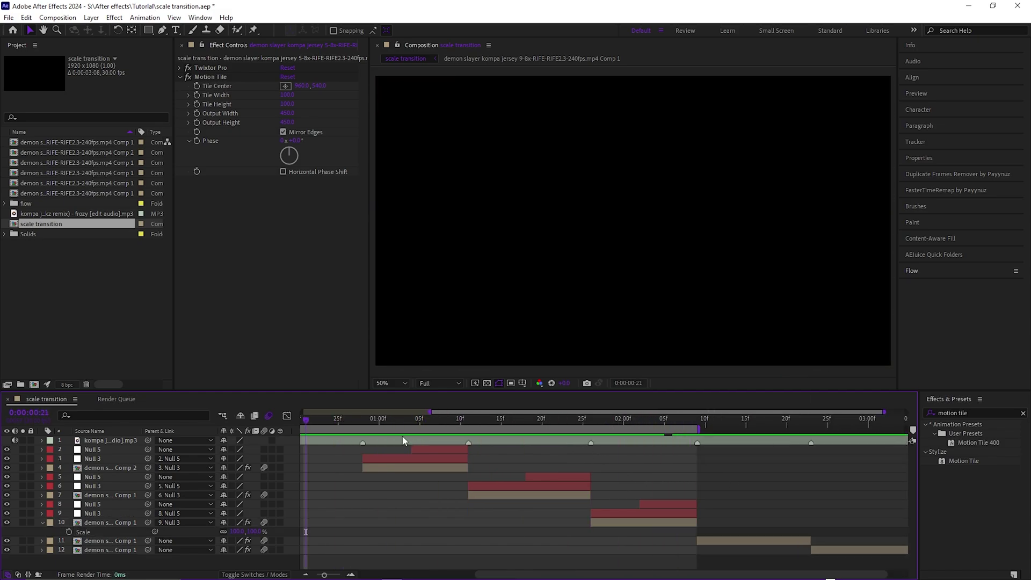
{"action": "left_click_drag", "start_coordinate": [476, 422], "coordinate": [485, 445]}
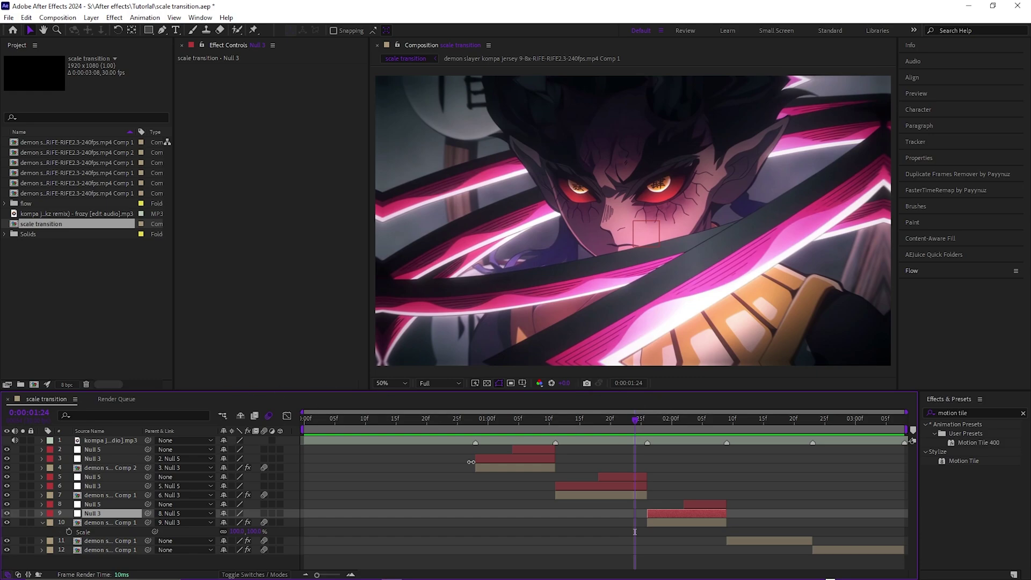
Duplicate the third clip's two nulls, align the copies with the start of the fourth clip, and place them directly above it
{"action": "left_click", "coordinate": [698, 504]}
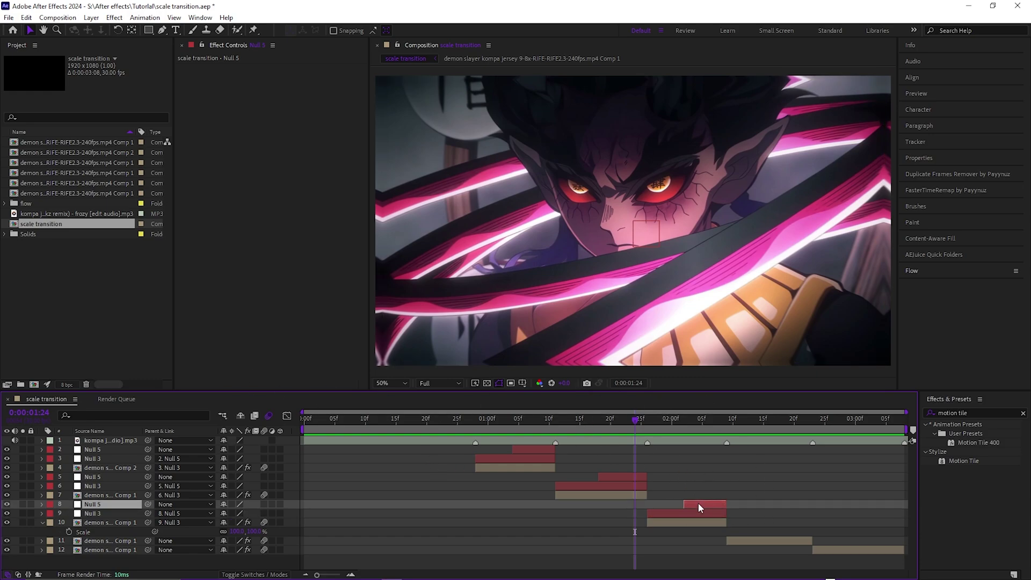
{"action": "left_click", "coordinate": [705, 513]}
{"action": "left_click", "coordinate": [707, 503], "text": "shift"}
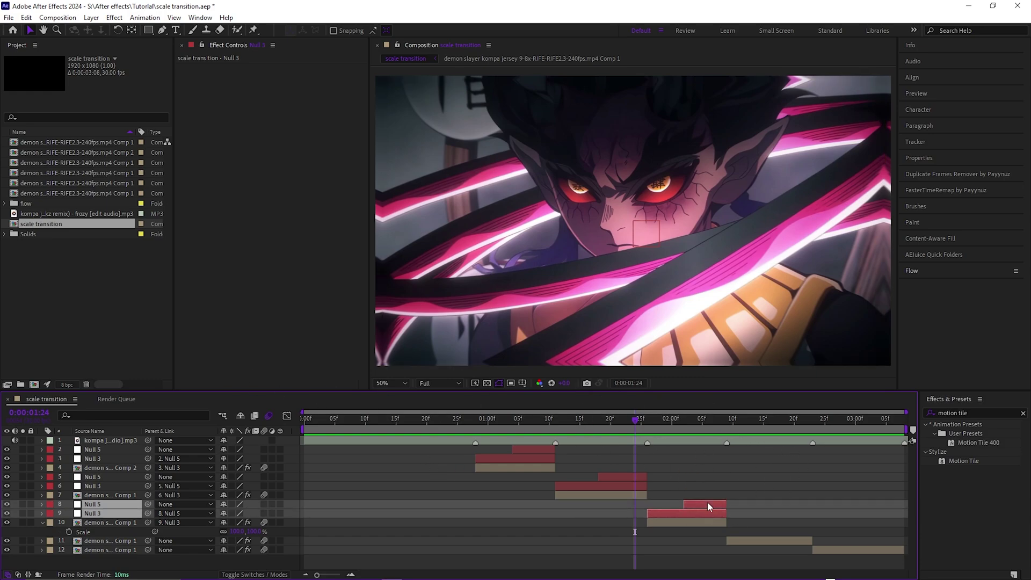
{"action": "key", "text": "ctrl+d"}
{"action": "left_click_drag", "start_coordinate": [722, 504], "coordinate": [802, 504]}
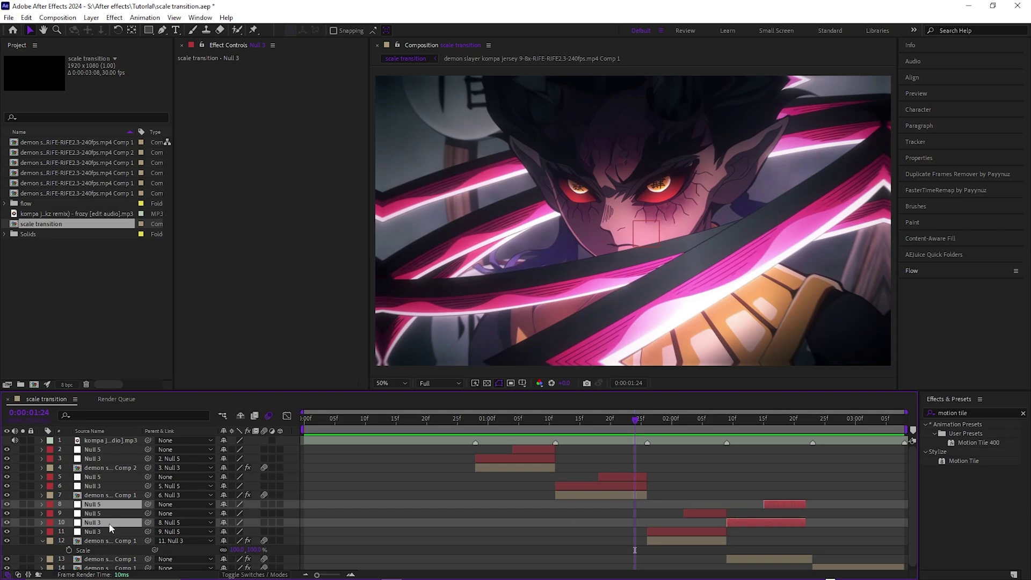
{"action": "left_click_drag", "start_coordinate": [109, 524], "coordinate": [104, 559]}
{"action": "left_click_drag", "start_coordinate": [104, 559], "coordinate": [107, 537]}
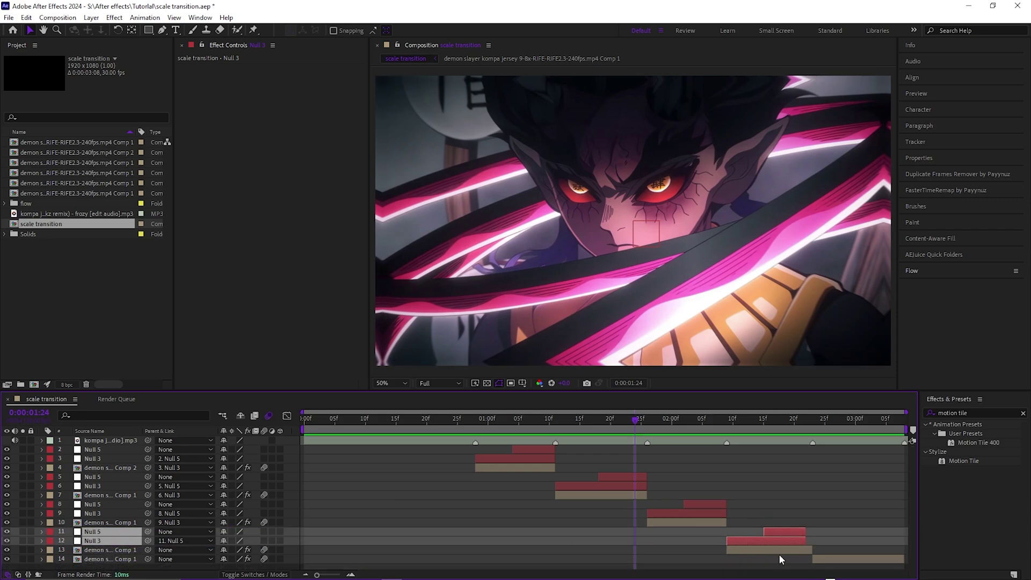
Parent the fourth clip to its copied Null 3, with both nulls extended to the clip's end, and set the clip's scale to 100%
{"action": "left_click", "coordinate": [778, 552]}
{"action": "key", "text": "s"}
{"action": "left_click", "coordinate": [253, 555]}
{"action": "type", "text": "1"}
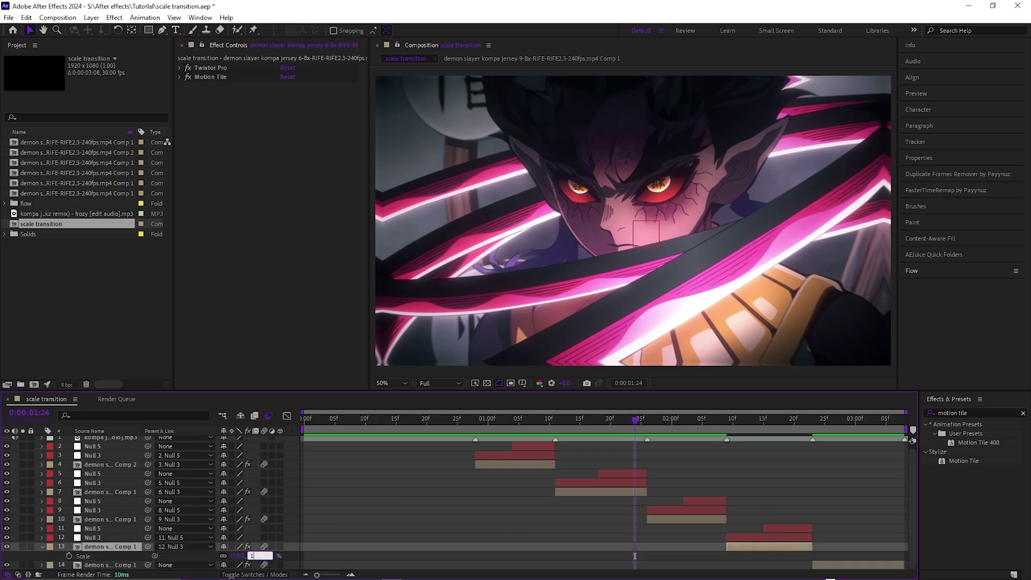
{"action": "type", "text": "00"}
{"action": "key", "text": "Return"}
{"action": "key", "text": "i"}
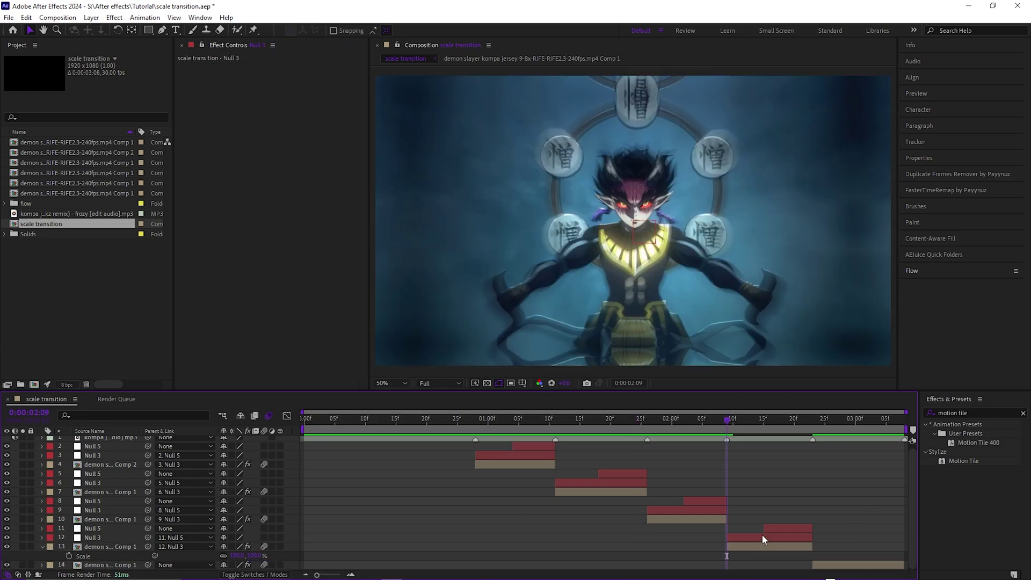
Play back the fourth clip's scale transition from 0:00:02:09
{"action": "left_click", "coordinate": [761, 537]}
{"action": "left_click", "coordinate": [805, 509]}
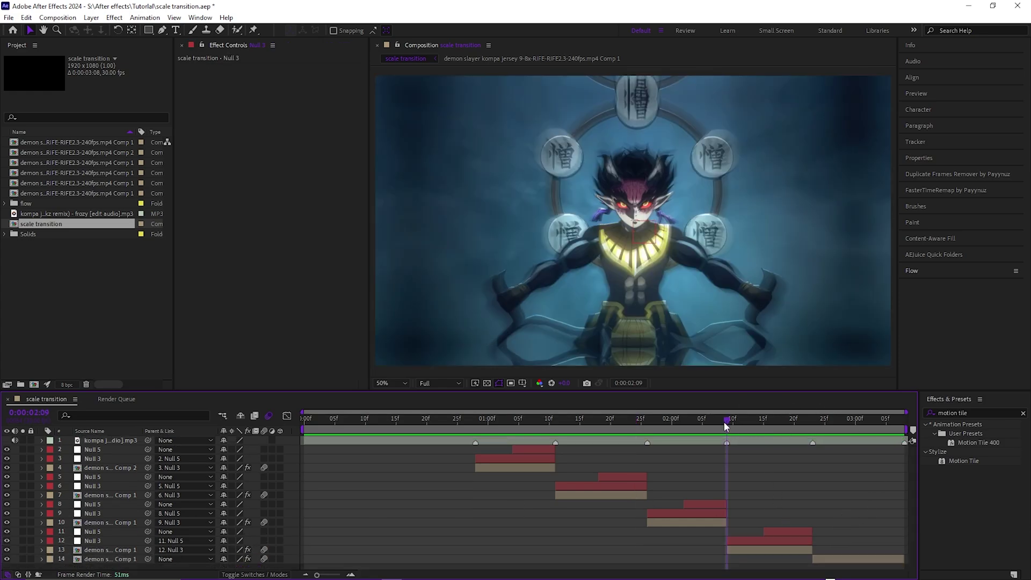
{"action": "key", "text": "space"}
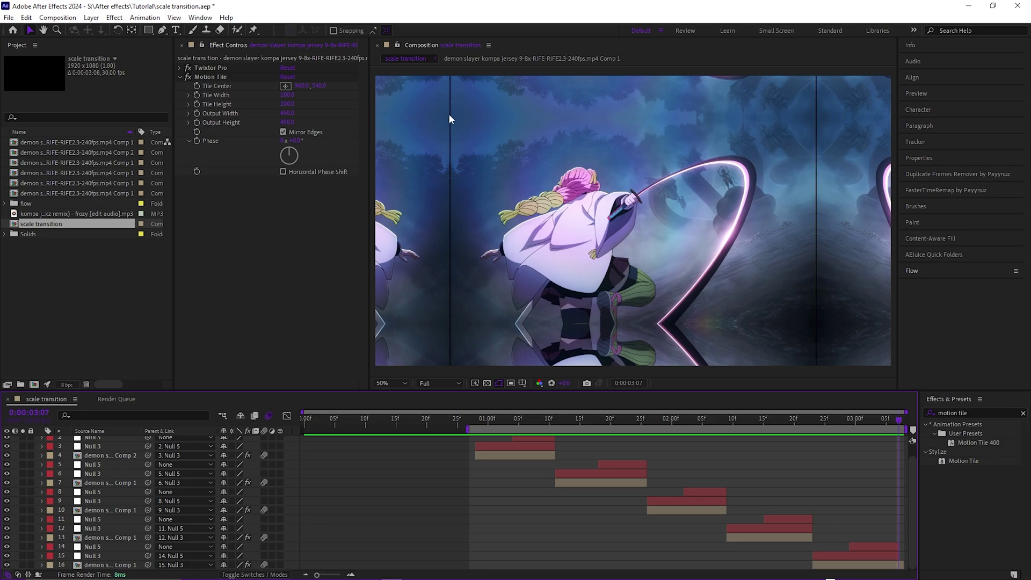
Examine the last clip's Motion Tile mirrored edges and scrub across the later clip transitions to compare their edges
{"action": "left_click", "coordinate": [284, 132]}
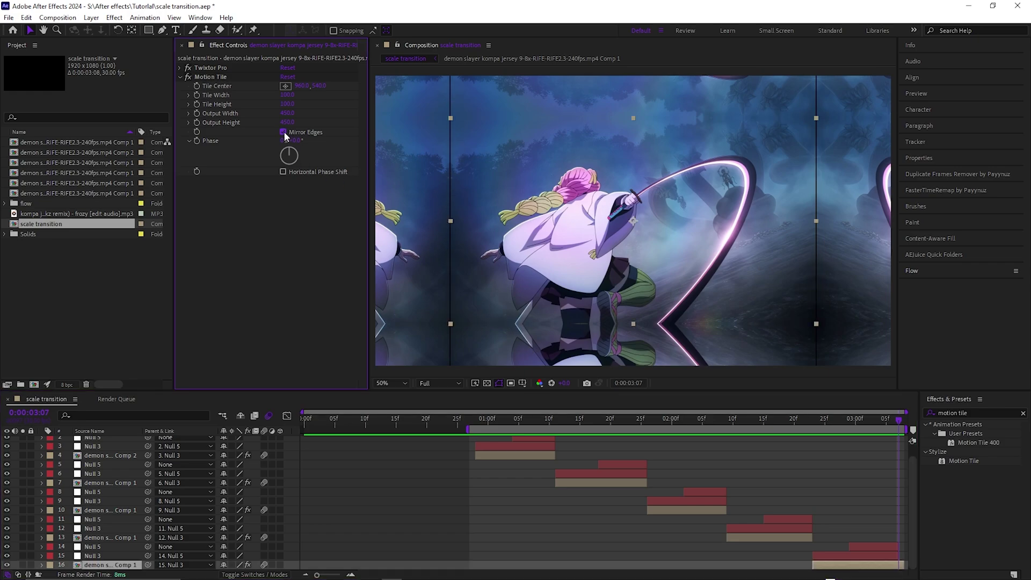
{"action": "left_click", "coordinate": [284, 132]}
{"action": "left_click", "coordinate": [782, 416]}
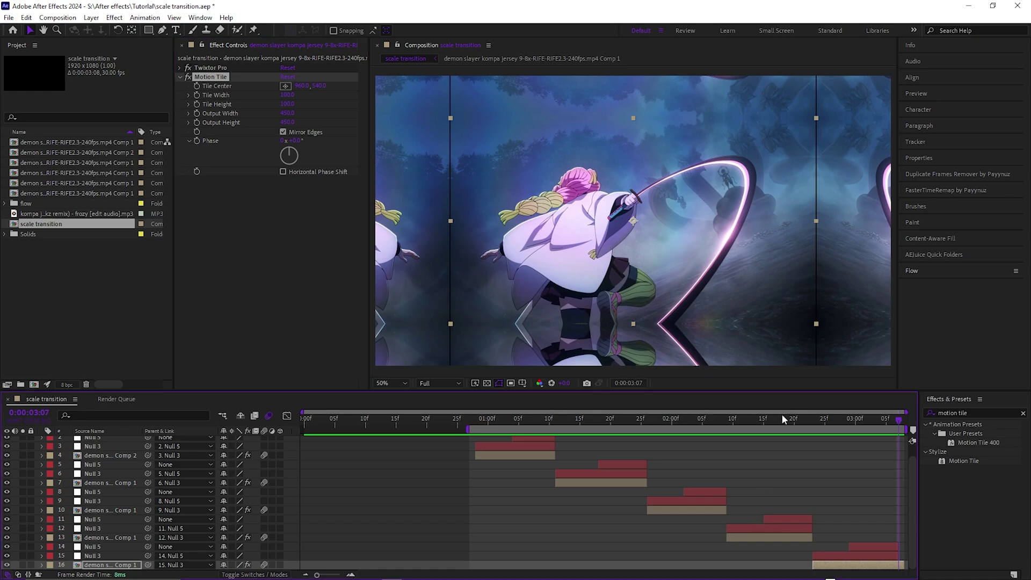
{"action": "left_click", "coordinate": [806, 417]}
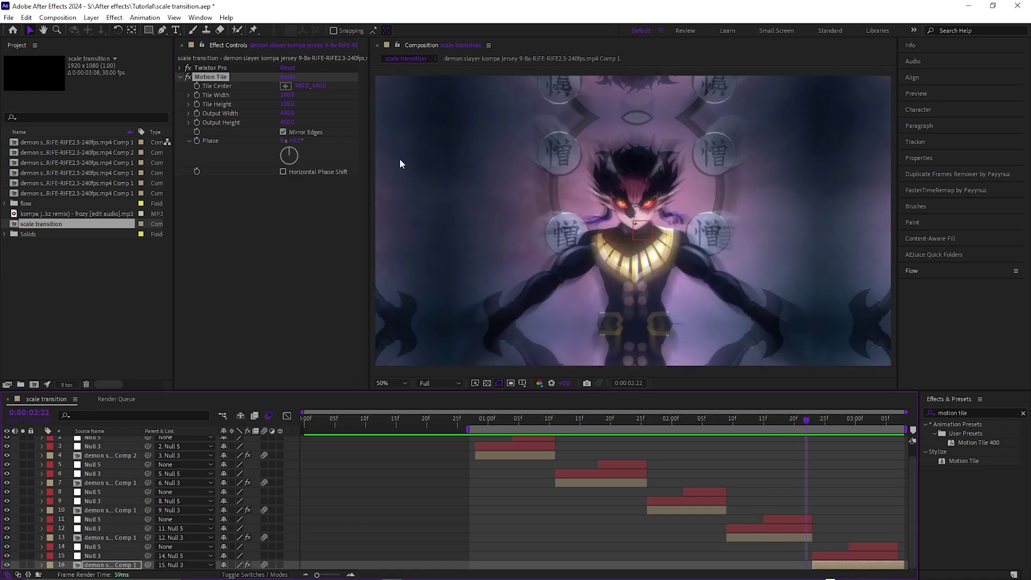
{"action": "left_click", "coordinate": [720, 418]}
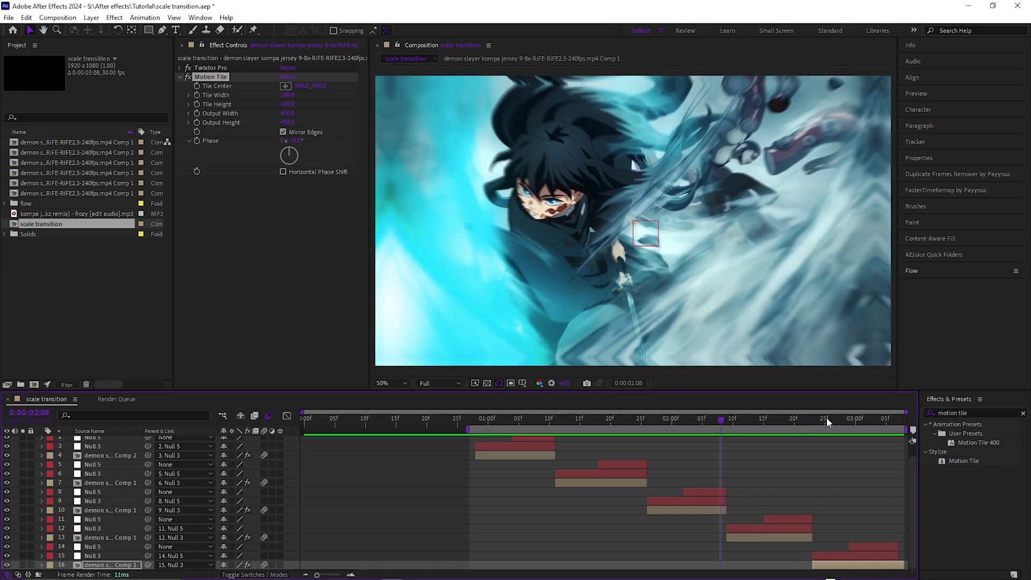
{"action": "left_click_drag", "start_coordinate": [827, 417], "coordinate": [899, 433]}
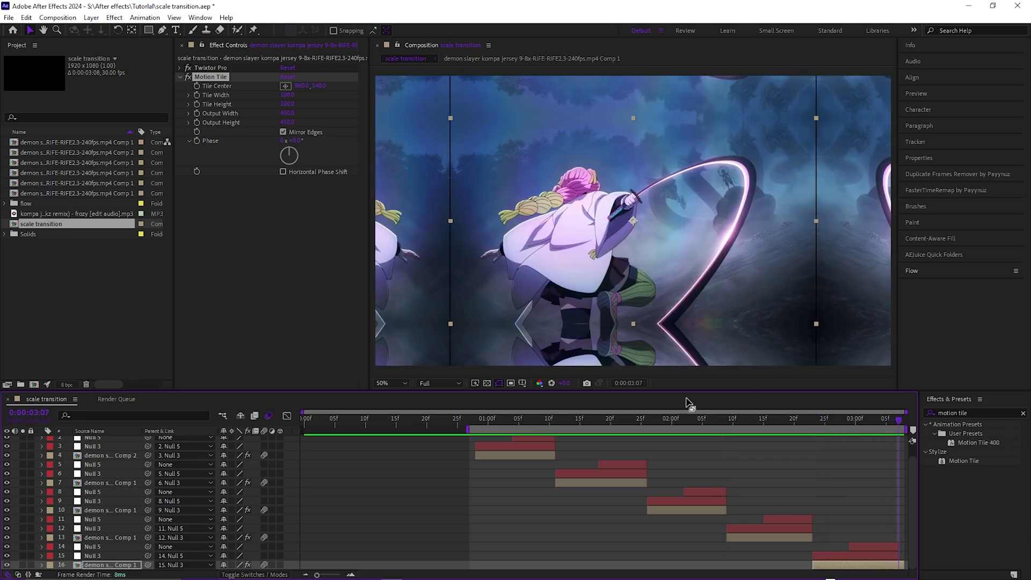
Extend the work area back to the composition's start and select the first clip's Null 3 at 0:00:00:28
{"action": "left_click", "coordinate": [321, 560]}
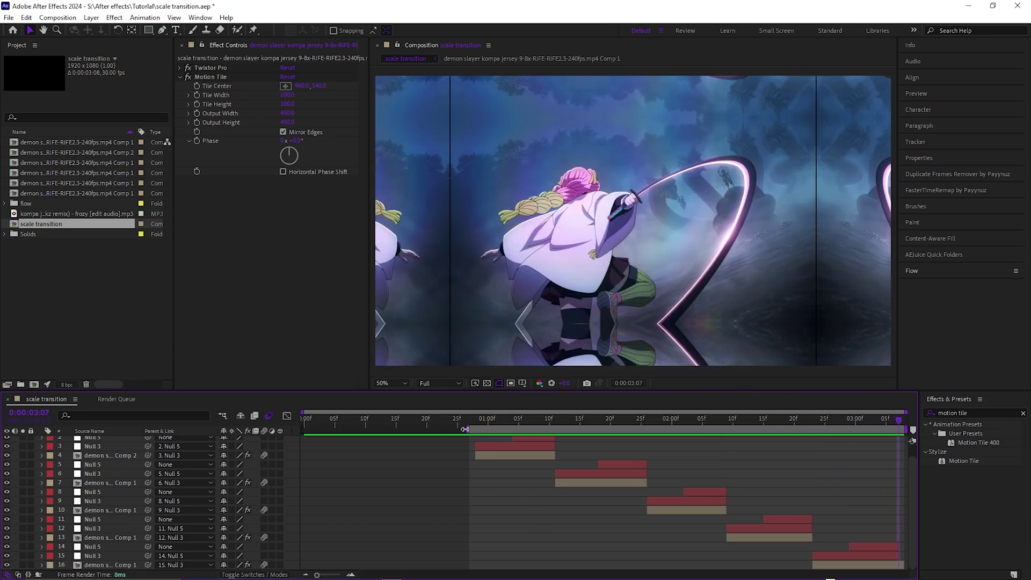
{"action": "left_click_drag", "start_coordinate": [471, 429], "coordinate": [305, 429]}
{"action": "left_click_drag", "start_coordinate": [469, 420], "coordinate": [475, 462]}
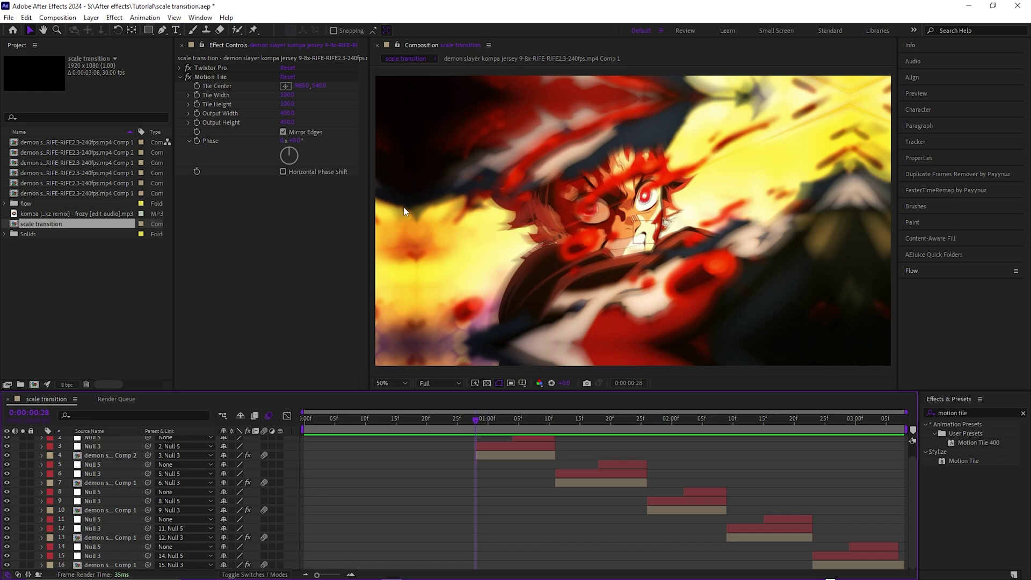
{"action": "left_click", "coordinate": [487, 442]}
{"action": "scroll", "coordinate": [487, 442], "scroll_direction": "up", "scroll_amount": 1}
{"action": "scroll", "coordinate": [487, 441], "scroll_direction": "down", "scroll_amount": 1}
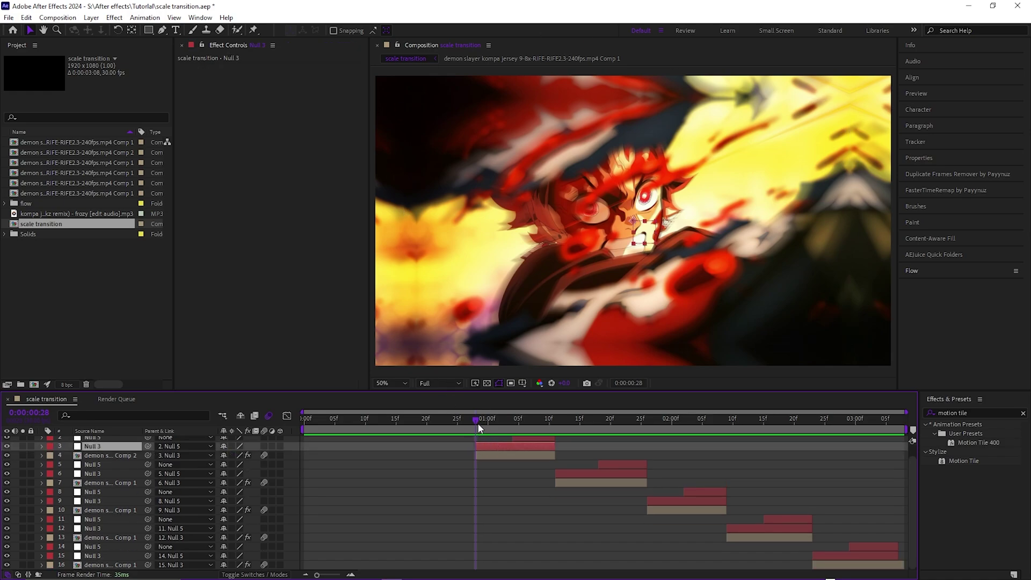
Scrub through the first clip's scale transition between 0:00:01:04 and 0:00:00:26 and examine how its two nulls line up with the clip
{"action": "left_click_drag", "start_coordinate": [477, 422], "coordinate": [512, 432]}
{"action": "scroll", "coordinate": [223, 495], "scroll_direction": "up", "scroll_amount": 1}
{"action": "left_click", "coordinate": [390, 504]}
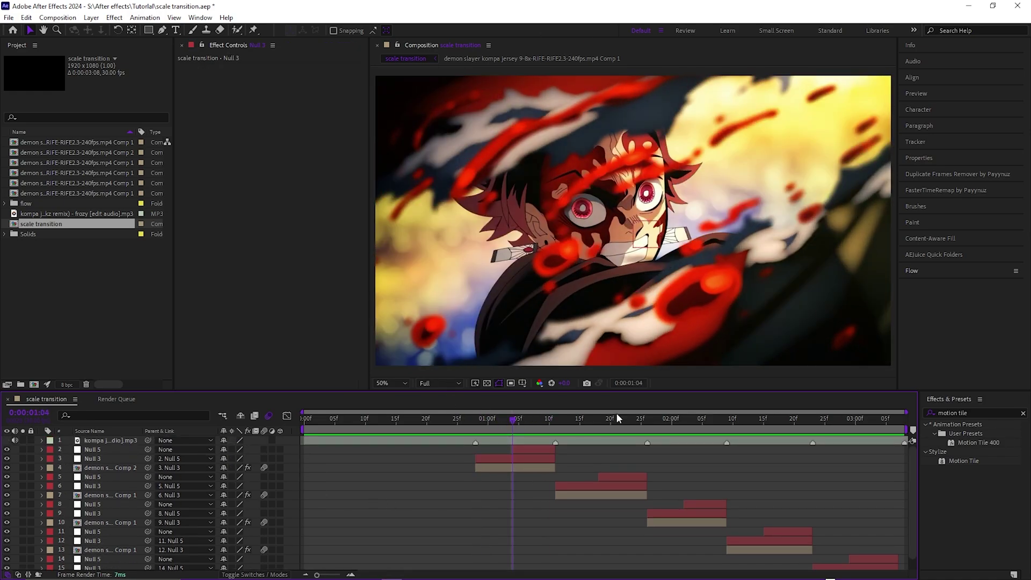
{"action": "left_click_drag", "start_coordinate": [527, 424], "coordinate": [464, 438]}
{"action": "left_click", "coordinate": [528, 450]}
{"action": "left_click", "coordinate": [514, 476]}
{"action": "key", "text": "Page_Down"}
{"action": "left_click", "coordinate": [491, 463]}
{"action": "left_click", "coordinate": [528, 450], "text": "ctrl"}
{"action": "left_click", "coordinate": [556, 545]}
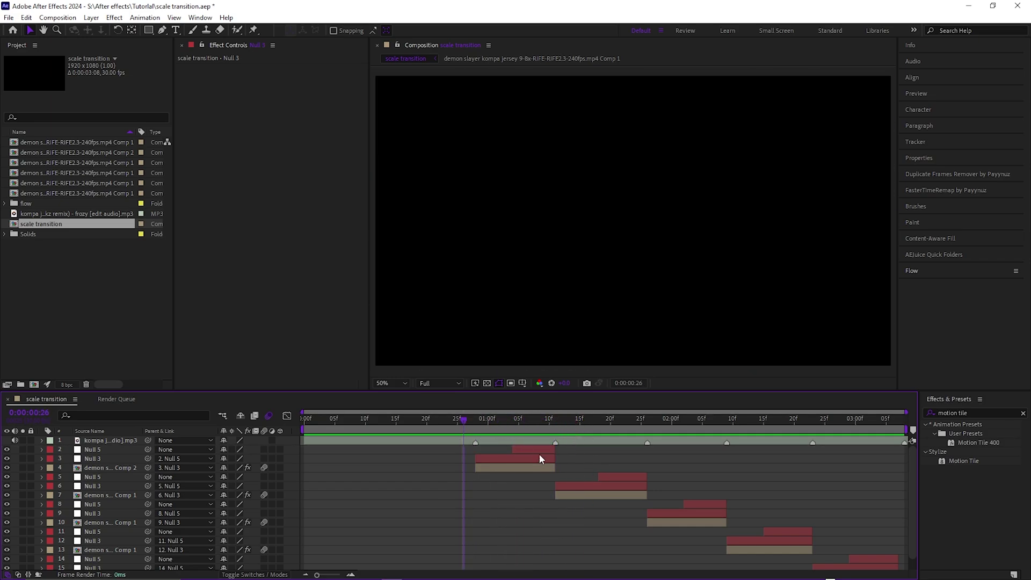
Play back the transitions from 0:00:00:26 and examine the second clip's Motion Tile settings and its Null 3 and Null 5 layers
{"action": "key", "text": "space"}
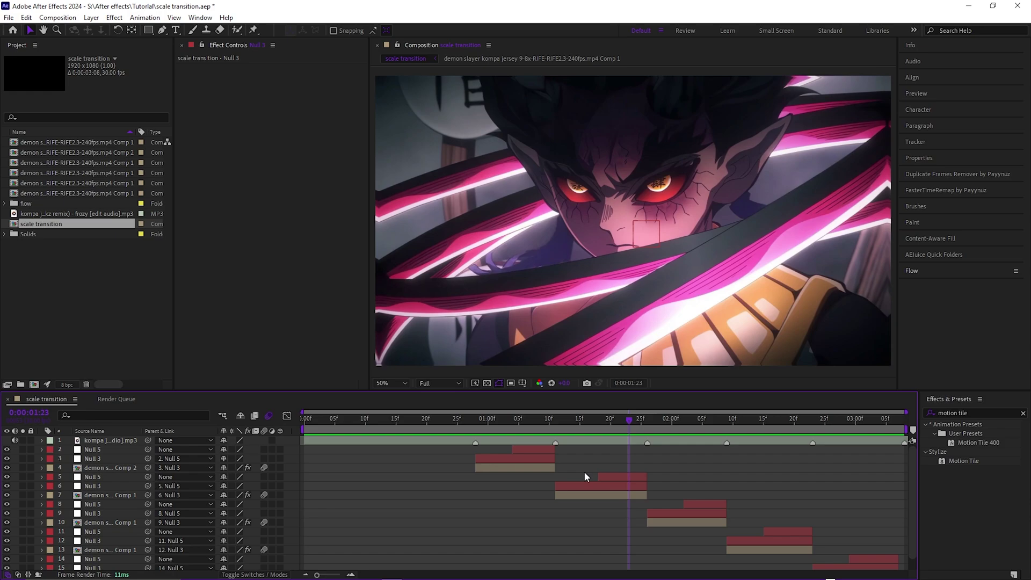
{"action": "left_click", "coordinate": [586, 494]}
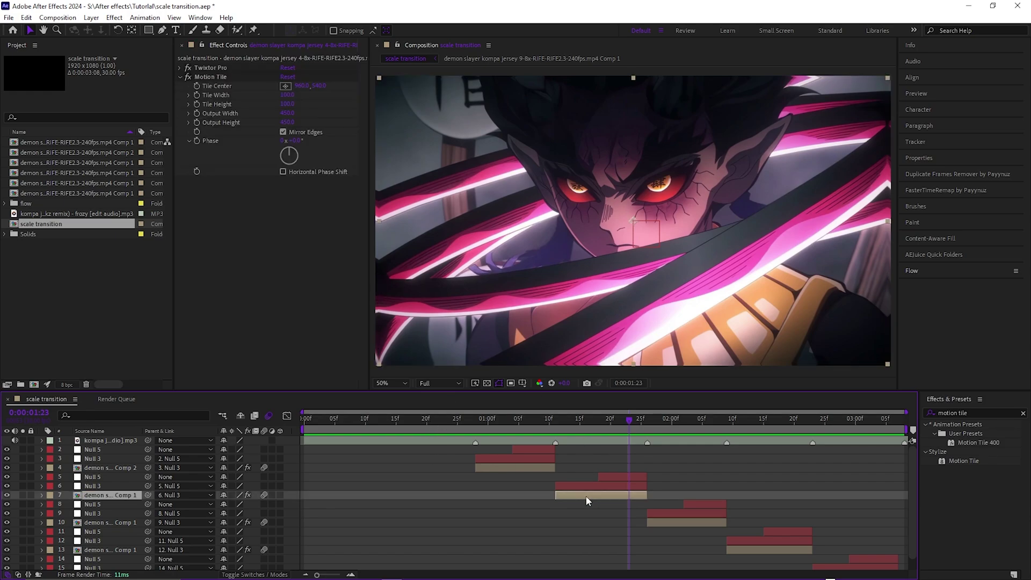
{"action": "key", "text": "space"}
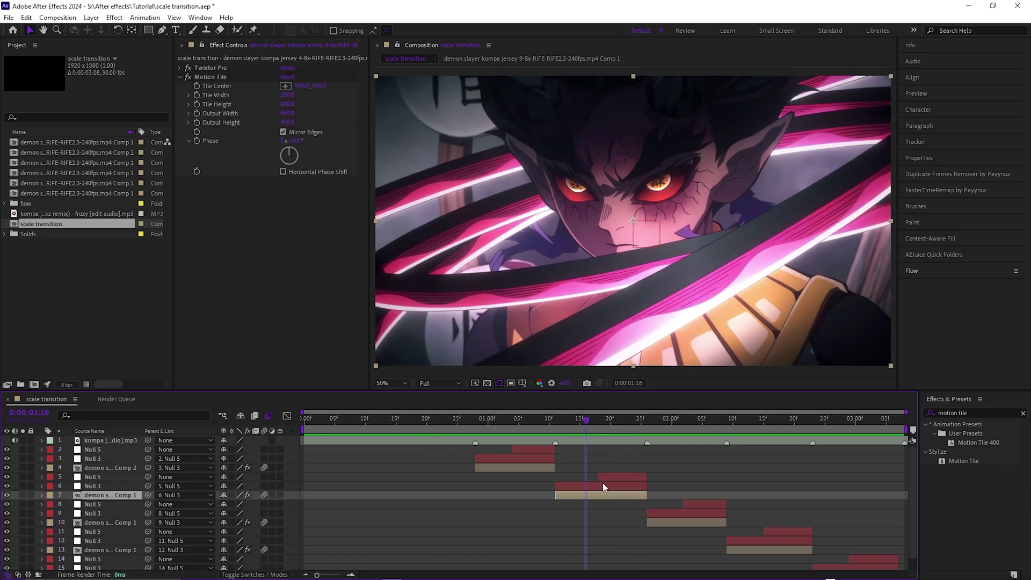
{"action": "left_click", "coordinate": [636, 486]}
{"action": "left_click", "coordinate": [586, 494]}
{"action": "left_click", "coordinate": [625, 477]}
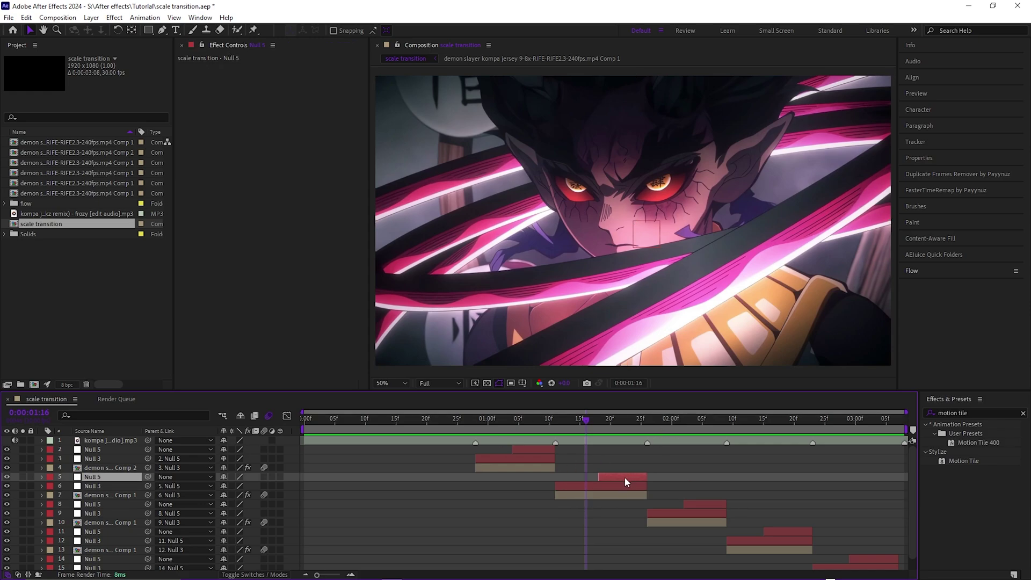
{"action": "left_click", "coordinate": [579, 494]}
{"action": "left_click", "coordinate": [635, 475]}
{"action": "left_click", "coordinate": [701, 504]}
Move the playhead to 0:00:01:25, clear the motion tile effects search and leave all layers deselected
{"action": "mouse_move", "coordinate": [623, 421]}
{"action": "left_mouse_down"}
{"action": "mouse_move", "coordinate": [833, 480]}
{"action": "mouse_move", "coordinate": [500, 432]}
{"action": "mouse_move", "coordinate": [640, 424]}
{"action": "left_mouse_up"}
{"action": "left_click", "coordinate": [1022, 414]}
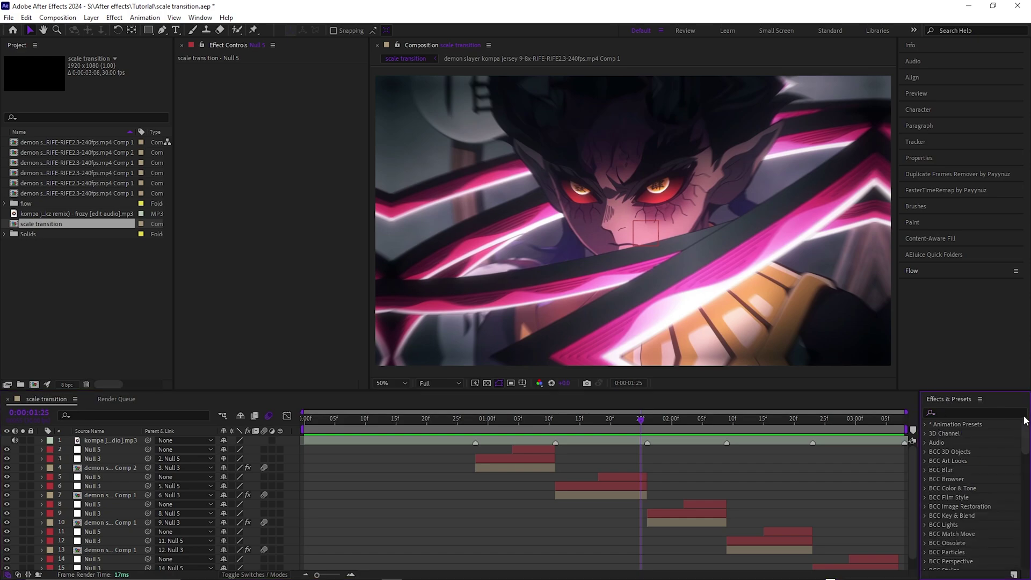
{"action": "left_click", "coordinate": [387, 485]}
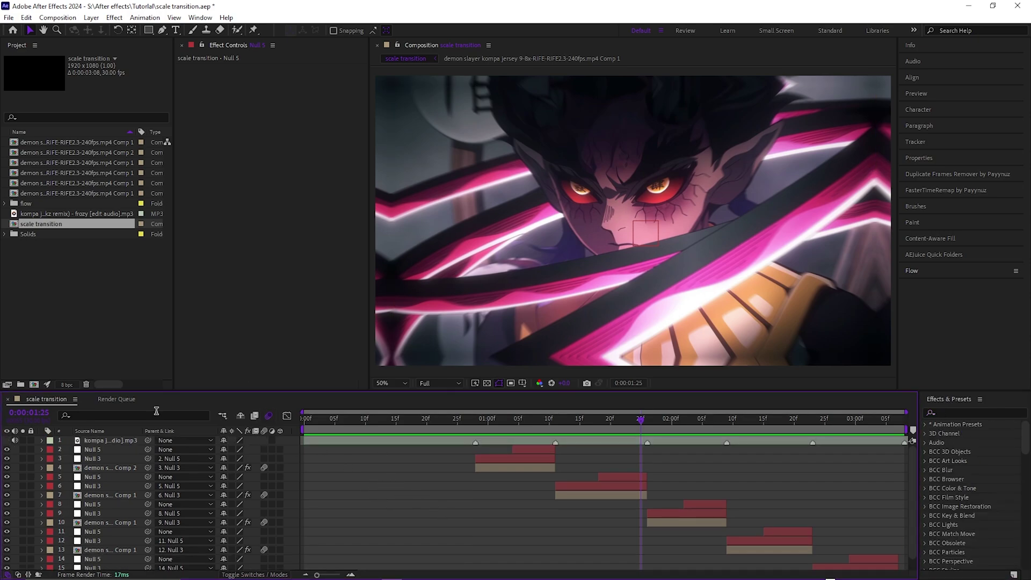